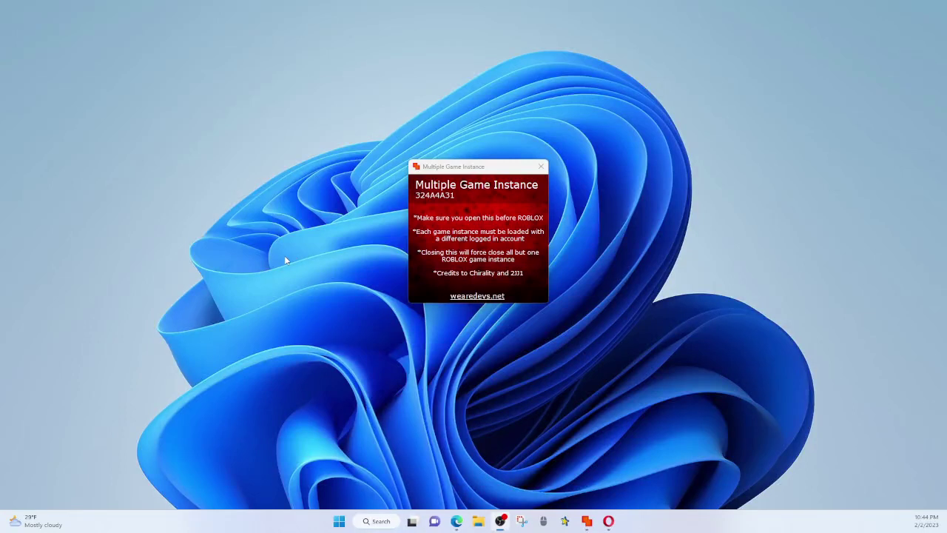
Shift the Multiple Game Instance window slightly right and launch Opera.
{"action": "left_click", "coordinate": [457, 173]}
{"action": "mouse_move", "coordinate": [457, 173]}
{"action": "left_mouse_down"}
{"action": "mouse_move", "coordinate": [363, 132]}
{"action": "mouse_move", "coordinate": [396, 200]}
{"action": "mouse_move", "coordinate": [441, 150]}
{"action": "mouse_move", "coordinate": [441, 170]}
{"action": "left_mouse_up"}
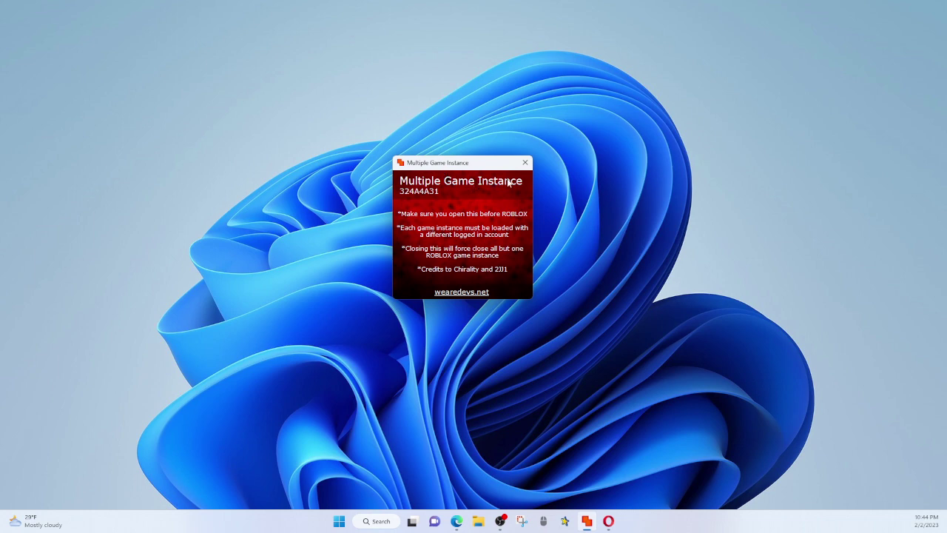
{"action": "mouse_move", "coordinate": [443, 168]}
{"action": "left_mouse_down"}
{"action": "mouse_move", "coordinate": [445, 136]}
{"action": "mouse_move", "coordinate": [562, 158]}
{"action": "mouse_move", "coordinate": [494, 168]}
{"action": "left_mouse_up"}
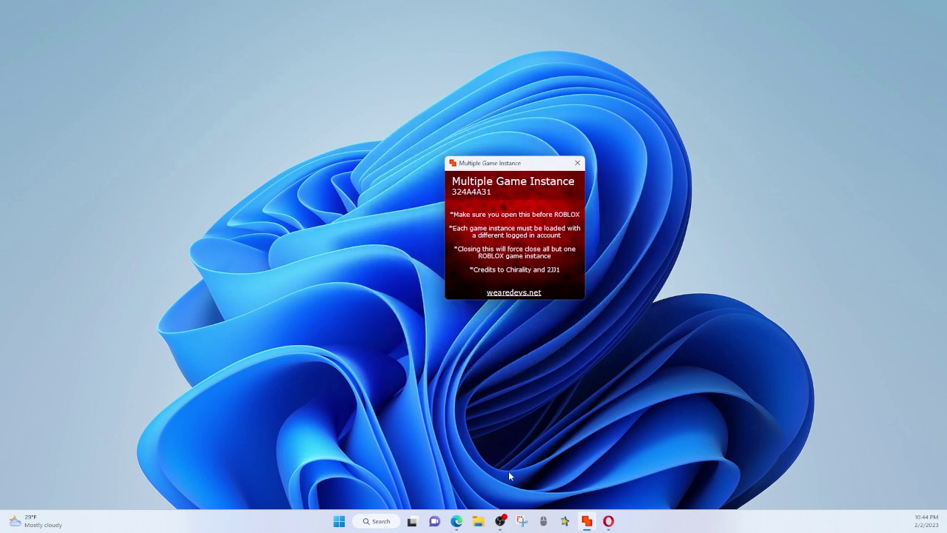
{"action": "left_click", "coordinate": [610, 522]}
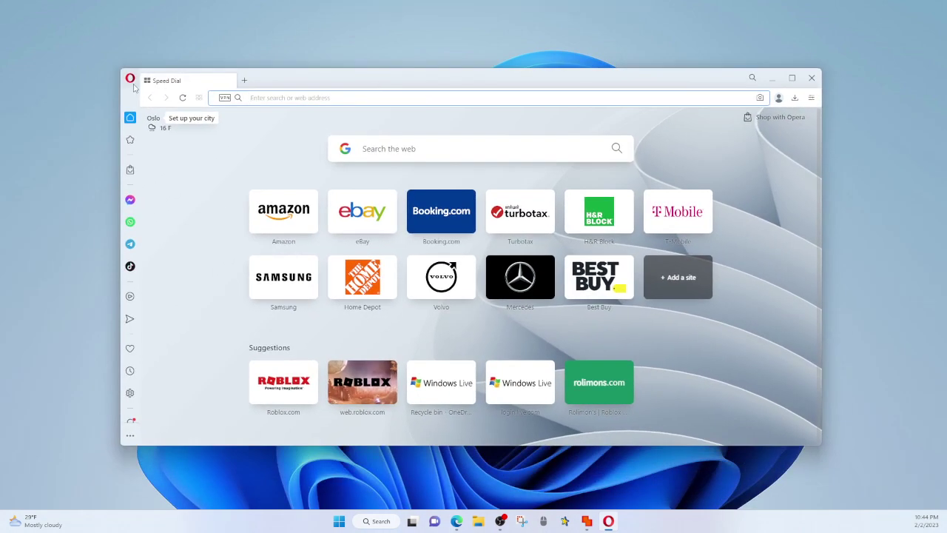
Load opera.com and accept the site's cookies.
{"action": "left_click", "coordinate": [131, 79]}
{"action": "left_click", "coordinate": [274, 84]}
{"action": "left_click", "coordinate": [271, 94]}
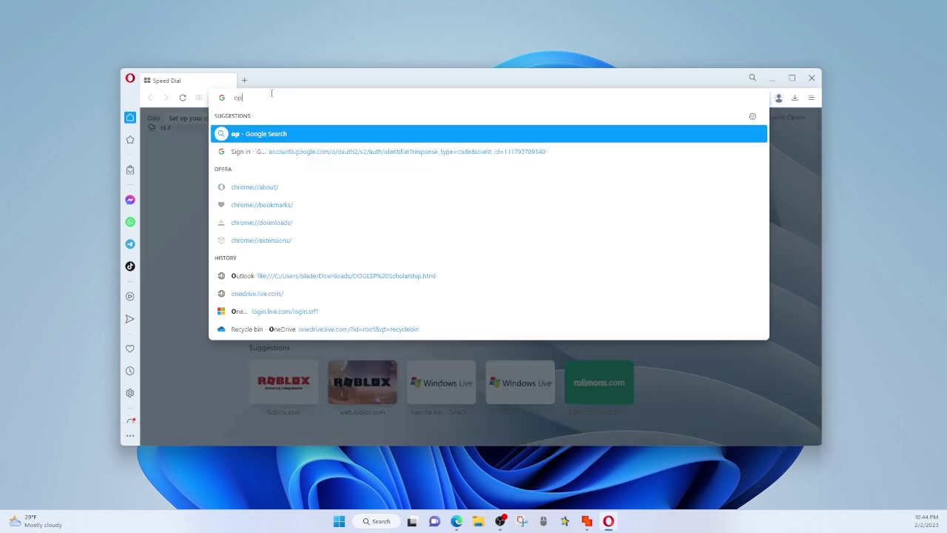
{"action": "type", "text": "opera.com"}
{"action": "key", "text": "Return"}
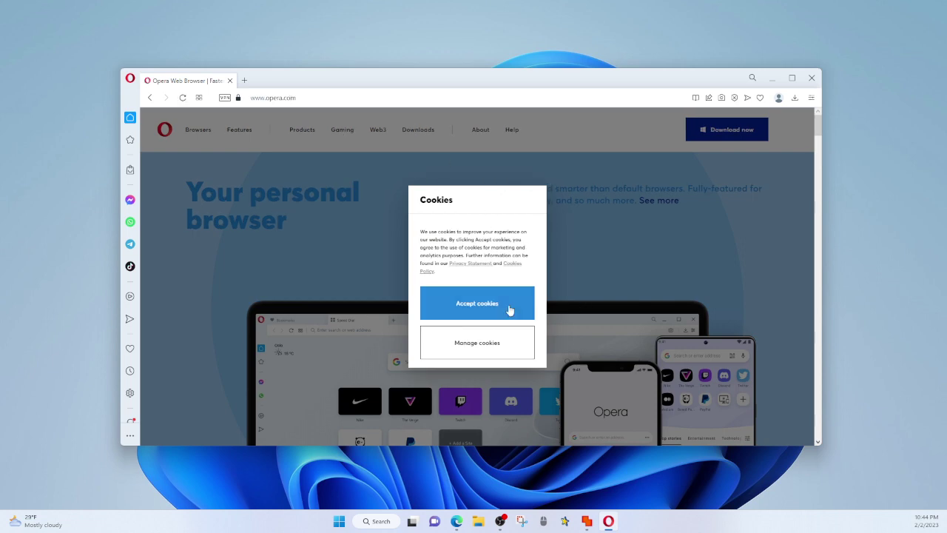
{"action": "left_click", "coordinate": [509, 310]}
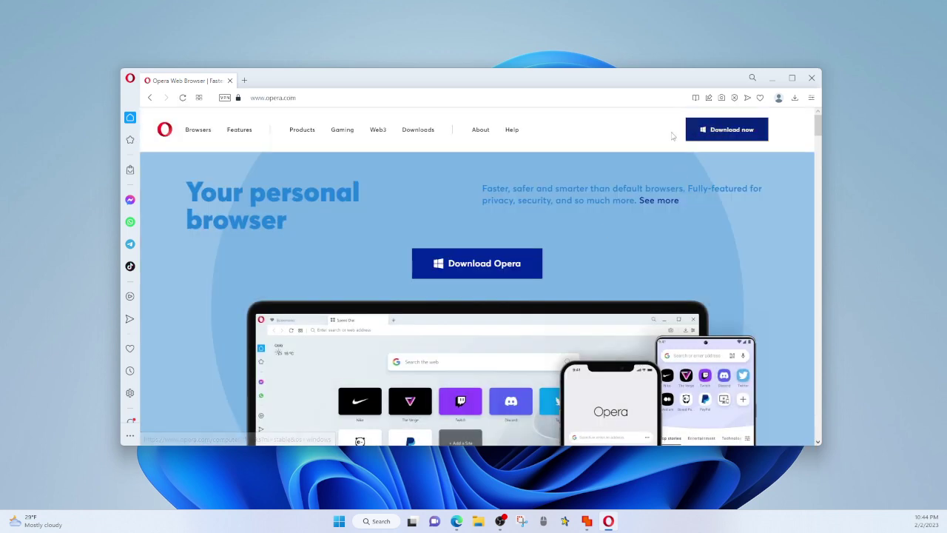
Replace the opera.com tab with a Speed Dial tab and move the browser window higher.
{"action": "left_click", "coordinate": [245, 80]}
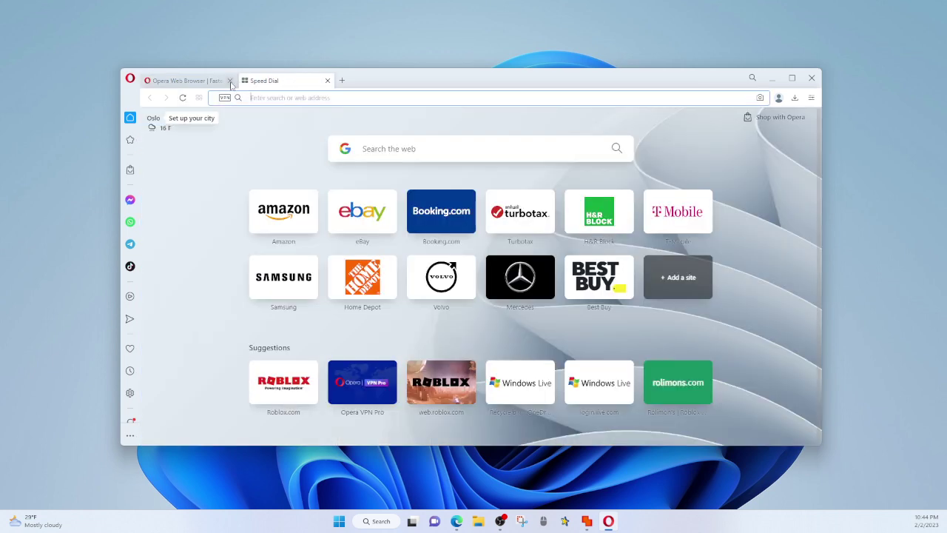
{"action": "left_click", "coordinate": [229, 80]}
{"action": "left_click_drag", "start_coordinate": [384, 81], "coordinate": [382, 54]}
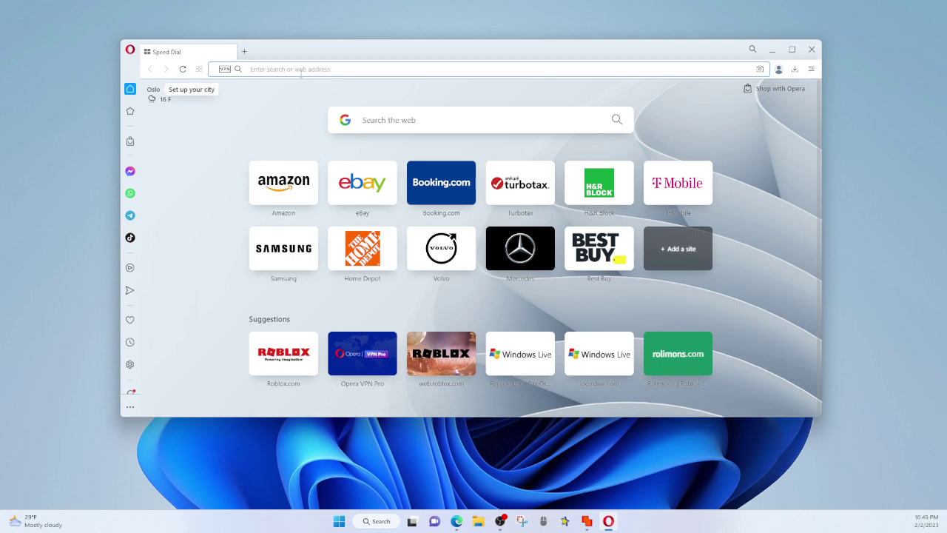
Load wearedevs.net and dismiss its notification permission request.
{"action": "type", "text": "weare"}
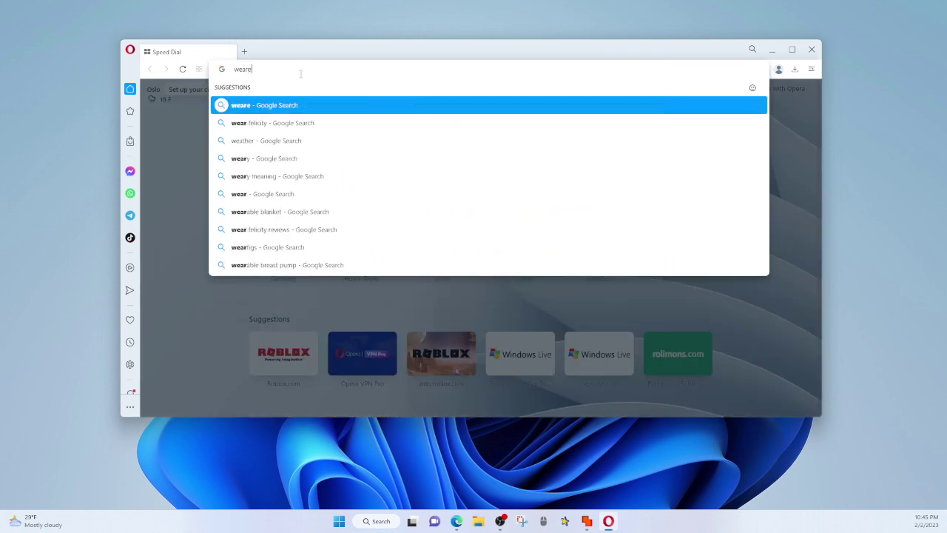
{"action": "type", "text": "devs.net"}
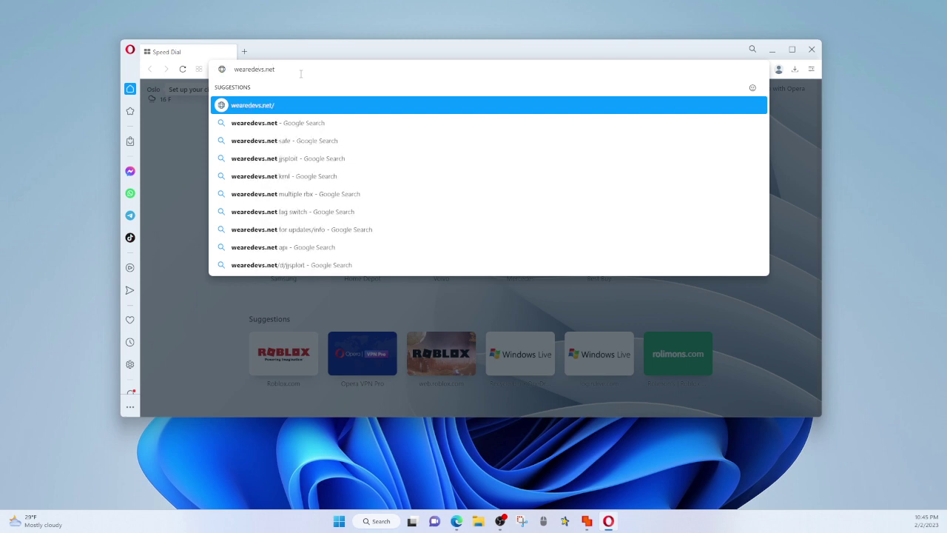
{"action": "key", "text": "Return"}
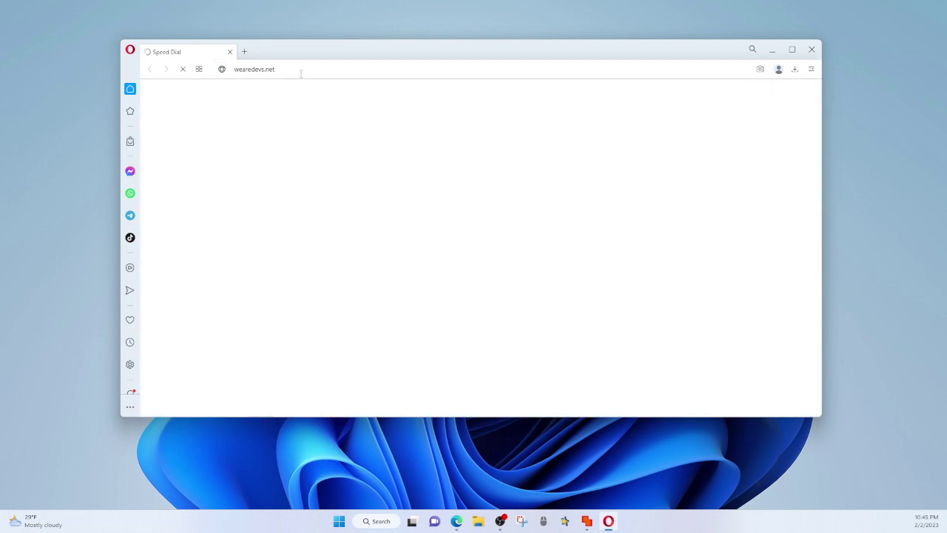
{"action": "scroll", "coordinate": [407, 177], "scroll_direction": "down", "scroll_amount": 10}
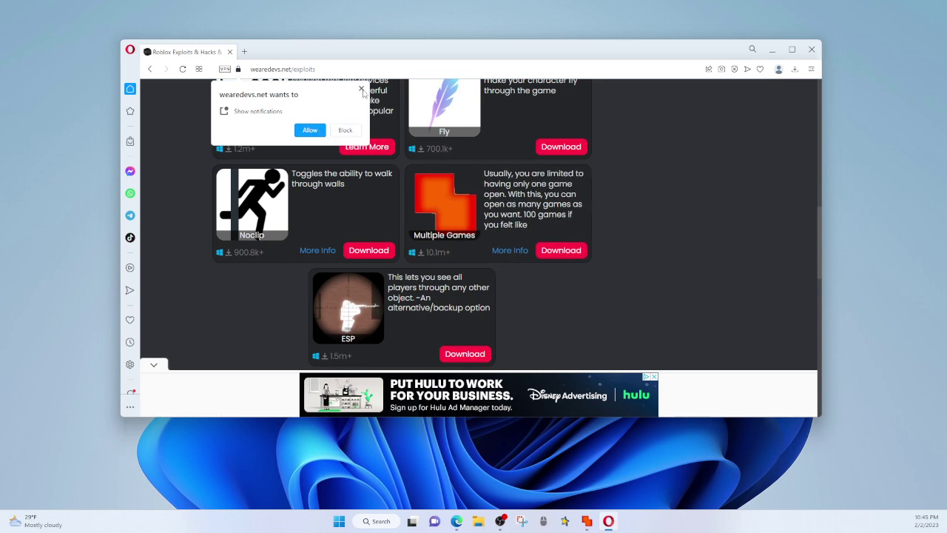
{"action": "left_click", "coordinate": [361, 89]}
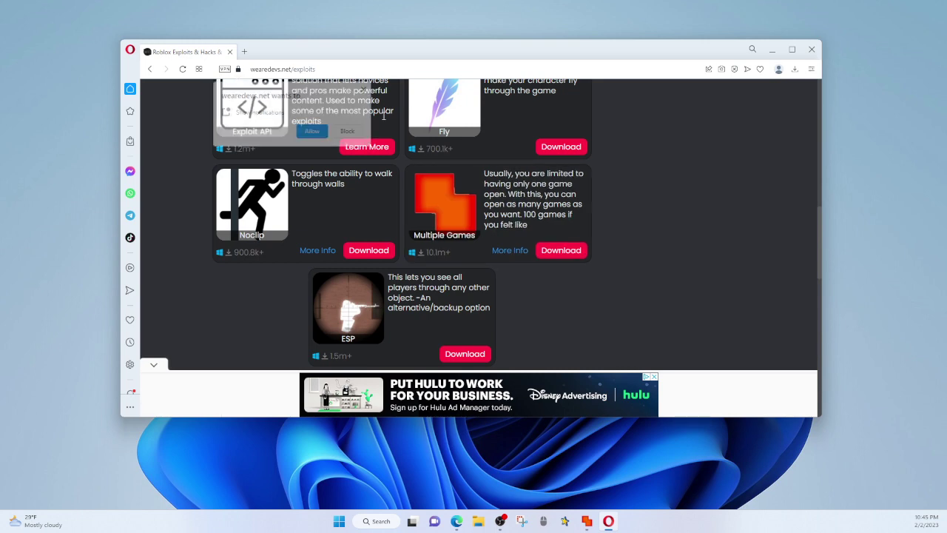
Open the Multiple Games More Info page and dismiss the full-page ad.
{"action": "left_click", "coordinate": [512, 250]}
{"action": "left_click", "coordinate": [506, 288]}
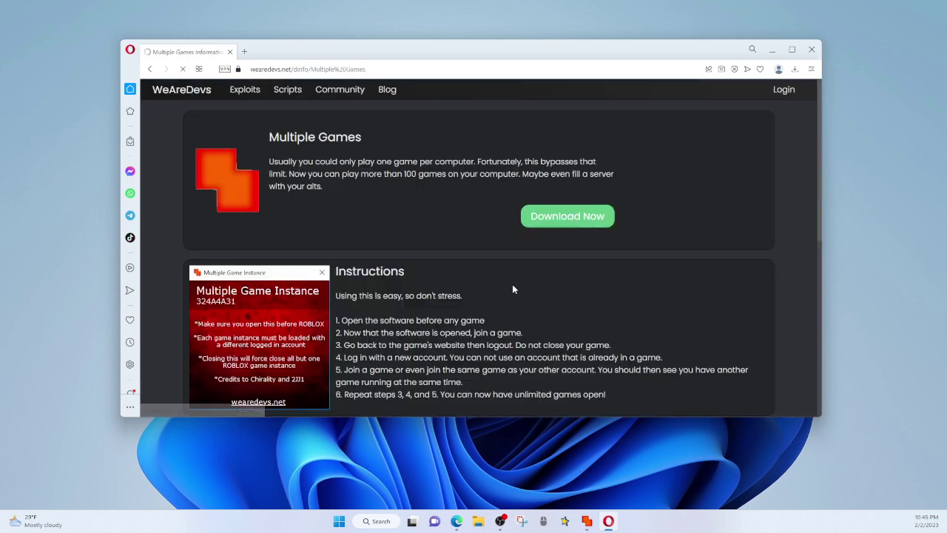
{"action": "scroll", "coordinate": [535, 249], "scroll_direction": "down", "scroll_amount": 3}
{"action": "scroll", "coordinate": [534, 245], "scroll_direction": "up", "scroll_amount": 3}
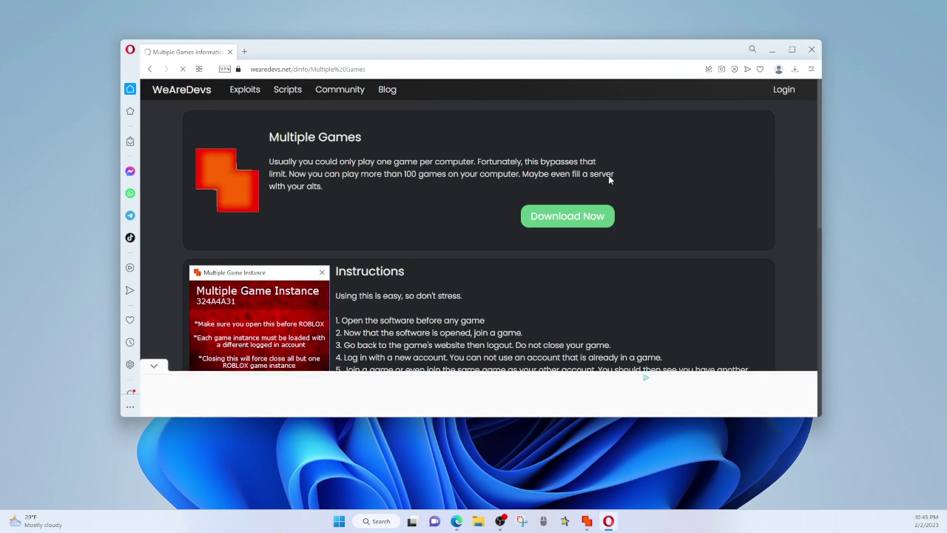
{"action": "scroll", "coordinate": [543, 231], "scroll_direction": "down", "scroll_amount": 2}
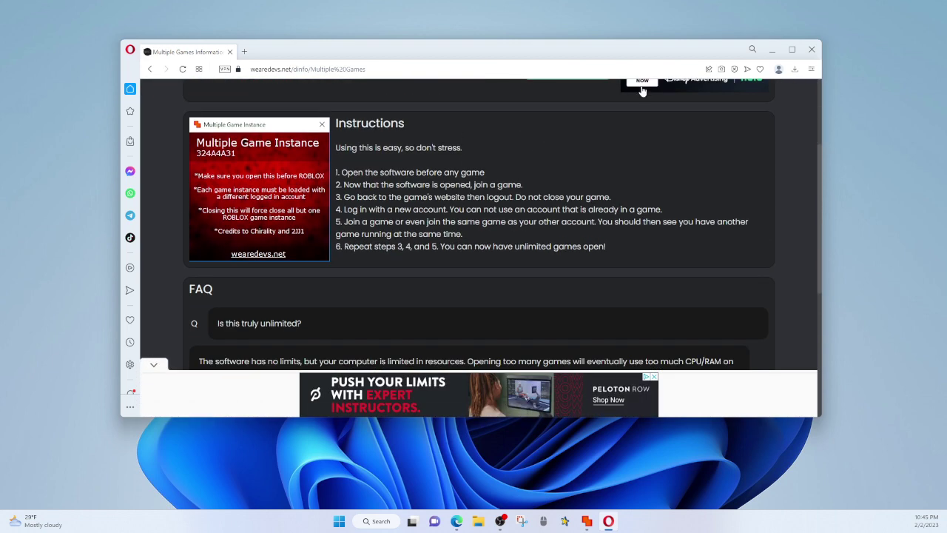
Move the Multiple Game Instance window up and right, then bring Opera back from Search.
{"action": "left_click", "coordinate": [772, 50]}
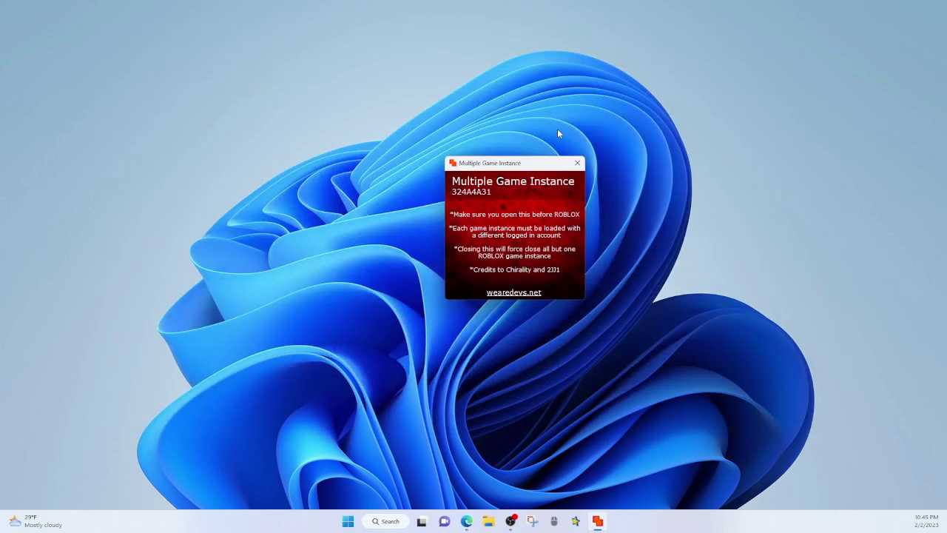
{"action": "mouse_move", "coordinate": [500, 161]}
{"action": "left_mouse_down"}
{"action": "mouse_move", "coordinate": [462, 106]}
{"action": "mouse_move", "coordinate": [547, 140]}
{"action": "left_mouse_up"}
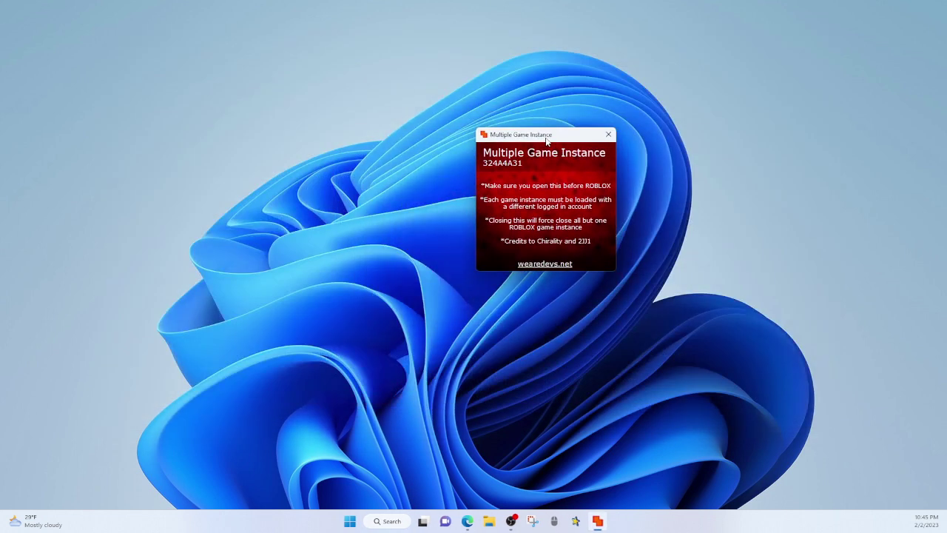
{"action": "left_click", "coordinate": [393, 518]}
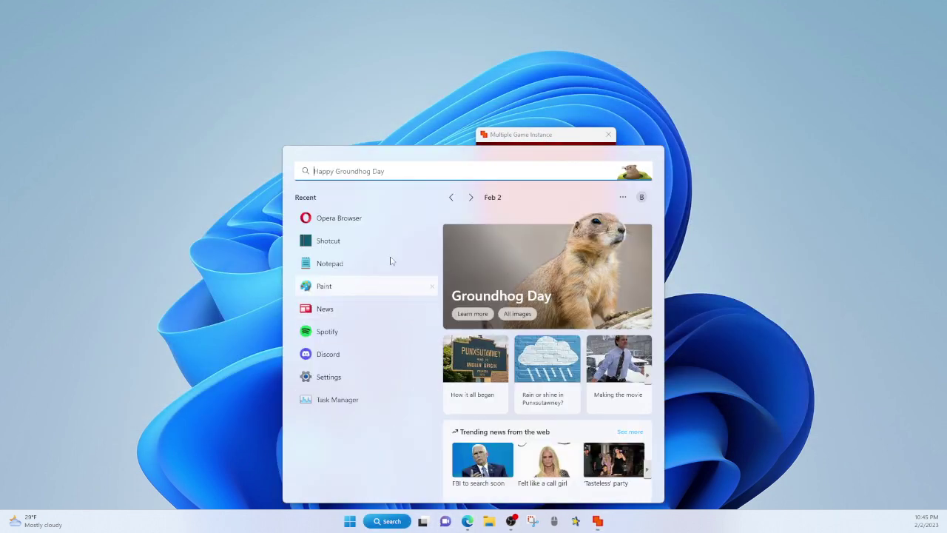
{"action": "left_click", "coordinate": [376, 220]}
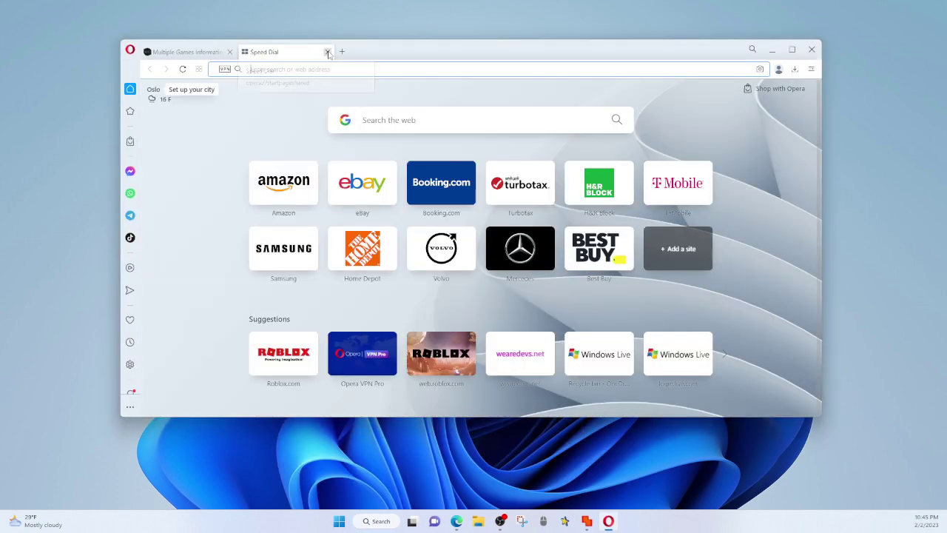
Close the Speed Dial tab and open roblox.com/home in a new tab.
{"action": "left_click", "coordinate": [327, 52]}
{"action": "left_click", "coordinate": [245, 51]}
{"action": "type", "text": "roblox.com/home"}
{"action": "key", "text": "Return"}
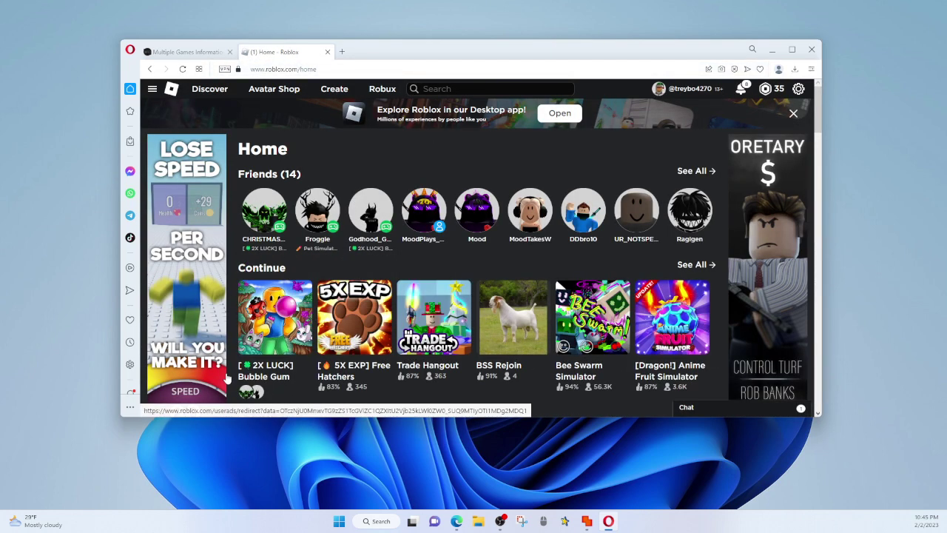
Log out of the current Roblox account from the settings gear menu.
{"action": "scroll", "coordinate": [364, 297], "scroll_direction": "down", "scroll_amount": 2}
{"action": "scroll", "coordinate": [364, 297], "scroll_direction": "up", "scroll_amount": 1}
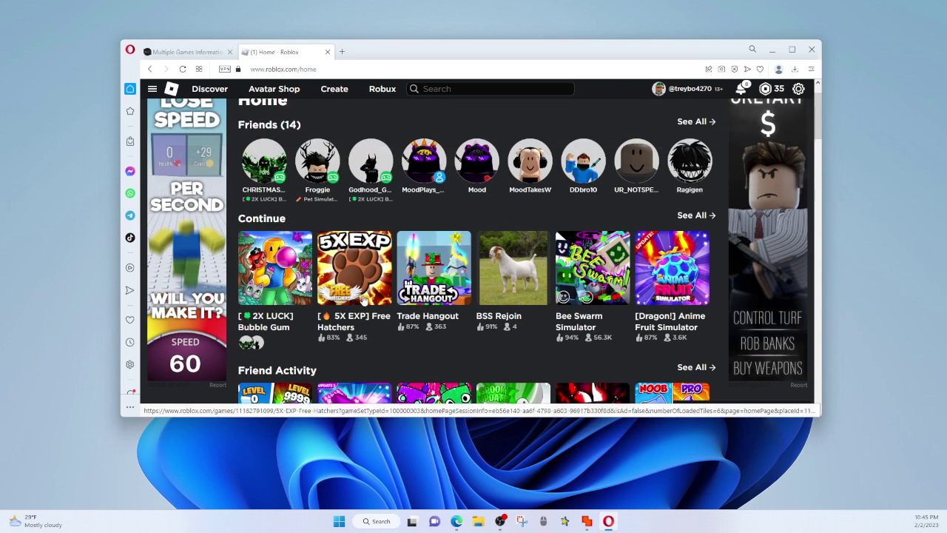
{"action": "scroll", "coordinate": [364, 298], "scroll_direction": "up", "scroll_amount": 1}
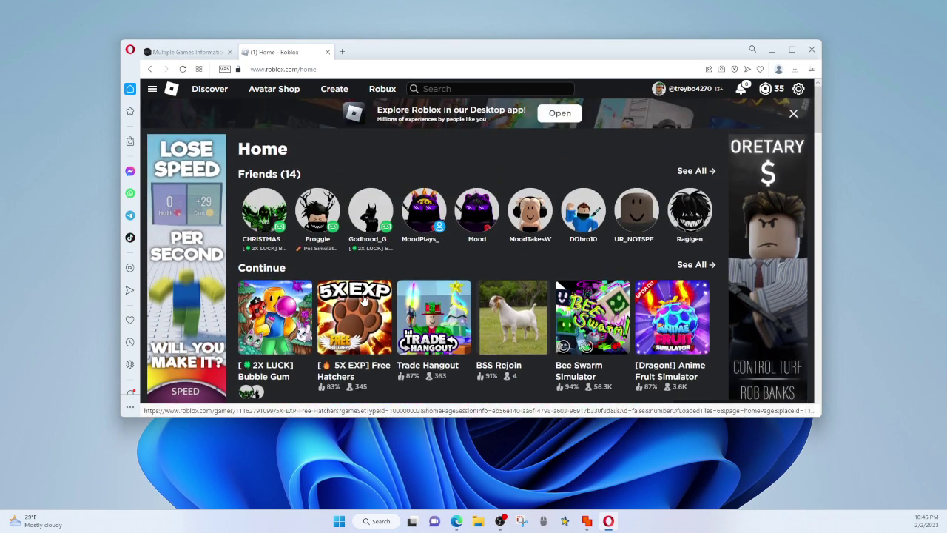
{"action": "left_click", "coordinate": [798, 88]}
{"action": "left_click", "coordinate": [782, 178]}
Log into Roblox with a saved username and its password.
{"action": "left_click", "coordinate": [447, 156]}
{"action": "left_click", "coordinate": [444, 181]}
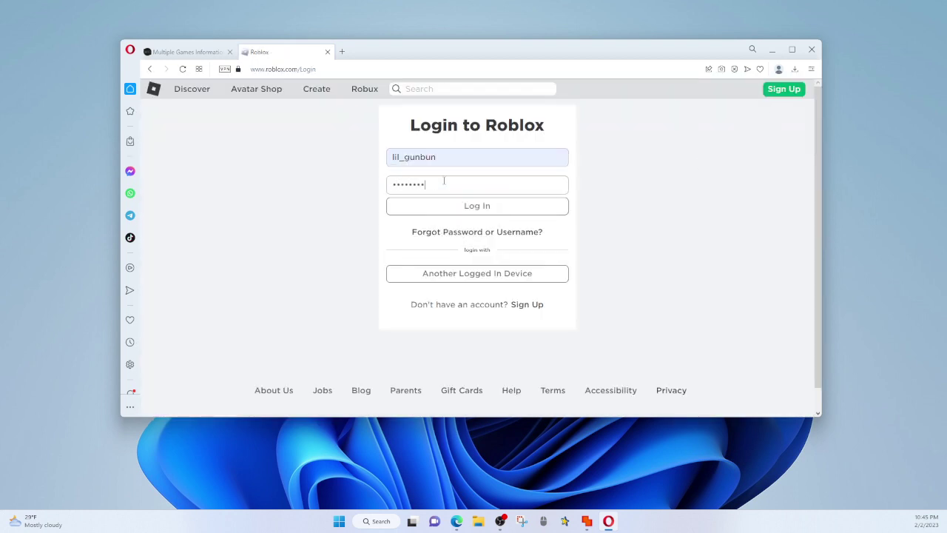
{"action": "type", "text": ".."}
{"action": "key", "text": "Return"}
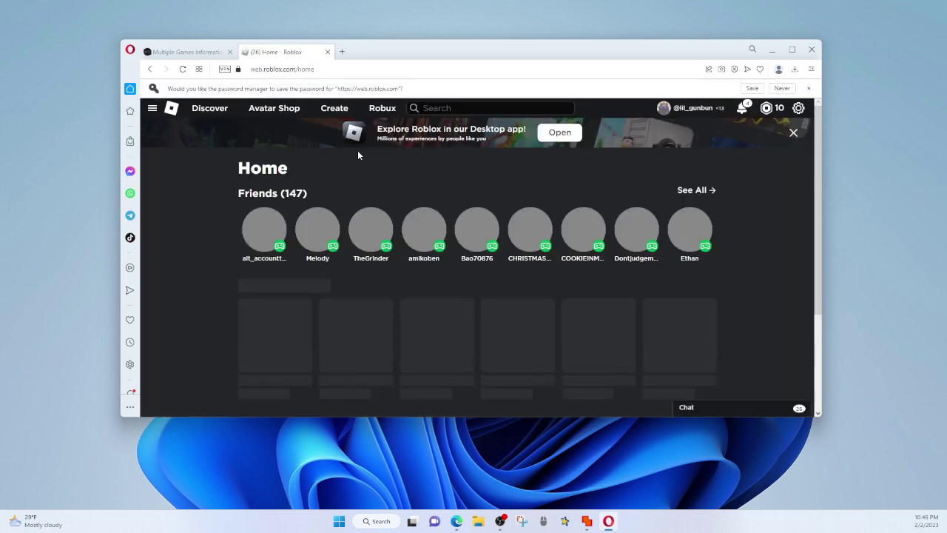
Join the Mood only private server from the Bubble Gum Clicker Servers list.
{"action": "scroll", "coordinate": [358, 150], "scroll_direction": "down", "scroll_amount": 2}
{"action": "mouse_move", "coordinate": [347, 186]}
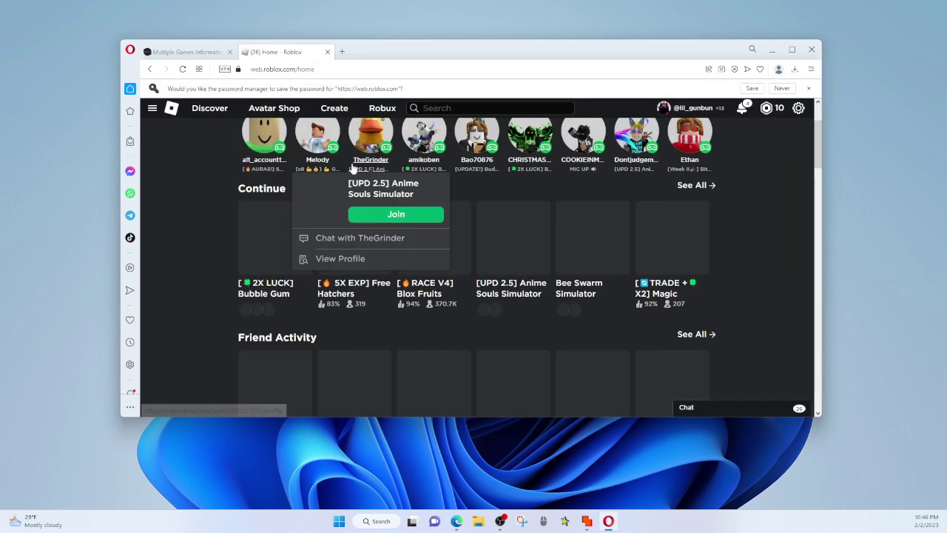
{"action": "left_click", "coordinate": [274, 237]}
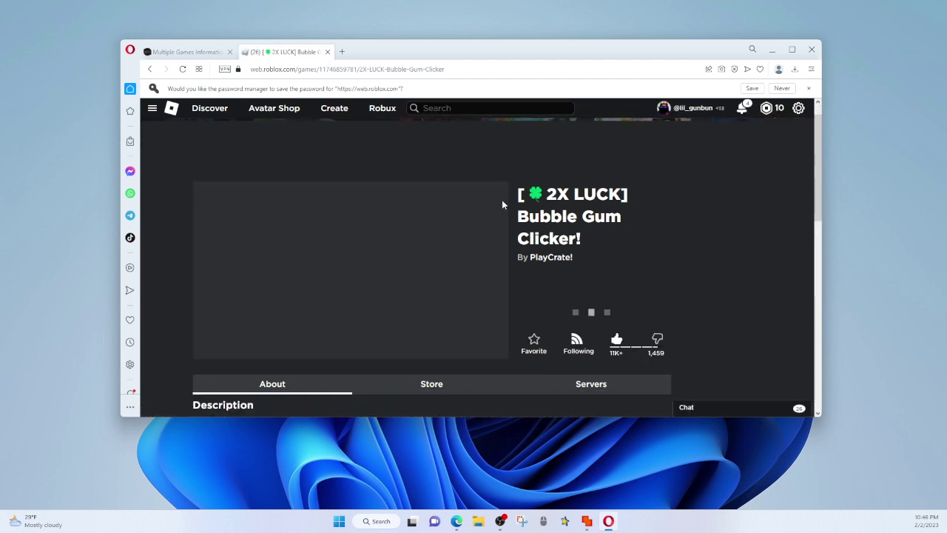
{"action": "scroll", "coordinate": [518, 207], "scroll_direction": "down", "scroll_amount": 2}
{"action": "left_click", "coordinate": [613, 212]}
{"action": "scroll", "coordinate": [605, 220], "scroll_direction": "down", "scroll_amount": 3}
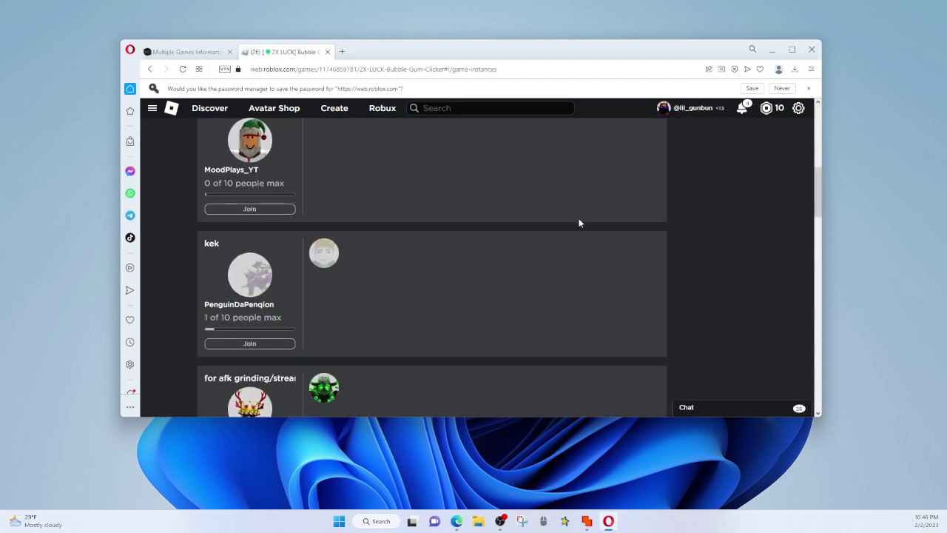
{"action": "scroll", "coordinate": [492, 215], "scroll_direction": "up", "scroll_amount": 3}
{"action": "scroll", "coordinate": [354, 215], "scroll_direction": "down", "scroll_amount": 2}
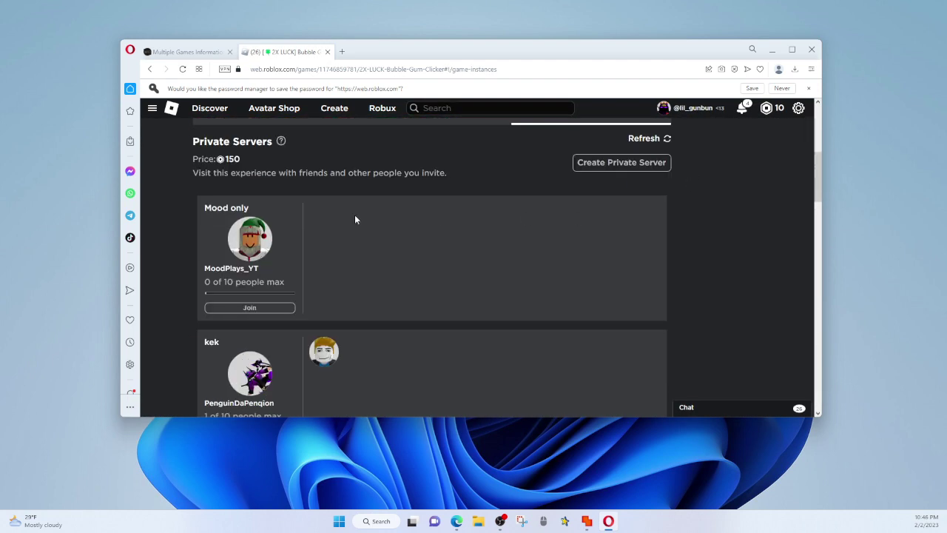
{"action": "left_click", "coordinate": [278, 308]}
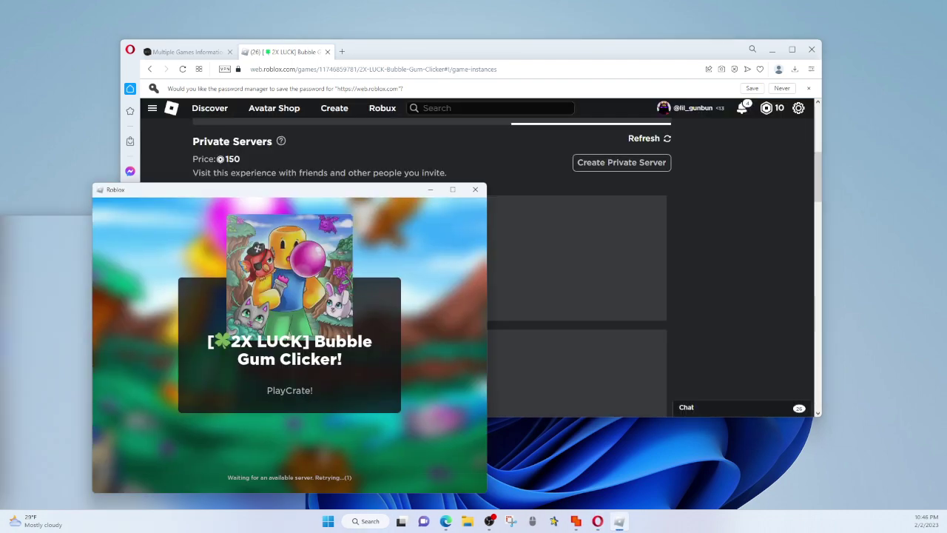
Snap the Roblox game window to the right half of the screen.
{"action": "mouse_move", "coordinate": [416, 184]}
{"action": "left_mouse_down"}
{"action": "mouse_move", "coordinate": [416, 4]}
{"action": "mouse_move", "coordinate": [474, 4]}
{"action": "mouse_move", "coordinate": [410, 30]}
{"action": "mouse_move", "coordinate": [326, 34]}
{"action": "mouse_move", "coordinate": [354, 35]}
{"action": "left_mouse_up"}
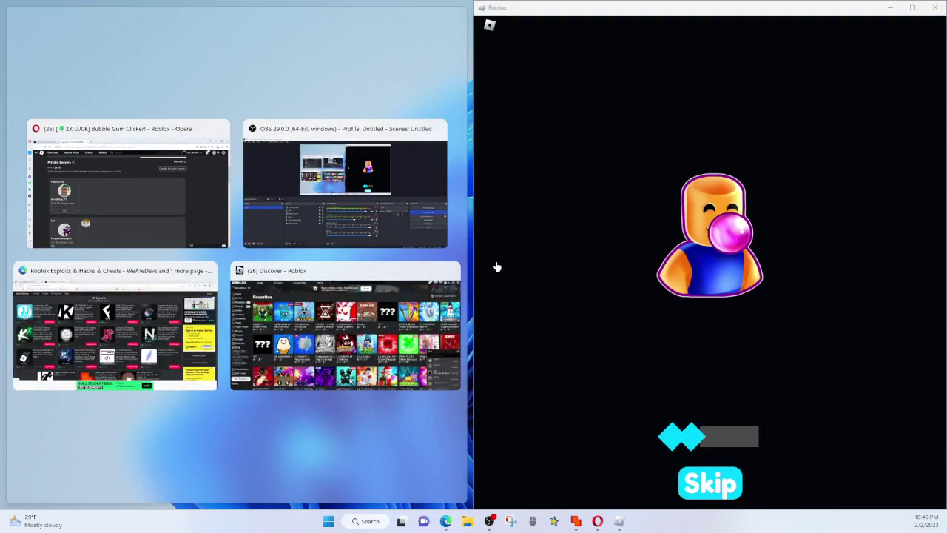
{"action": "left_click", "coordinate": [631, 206]}
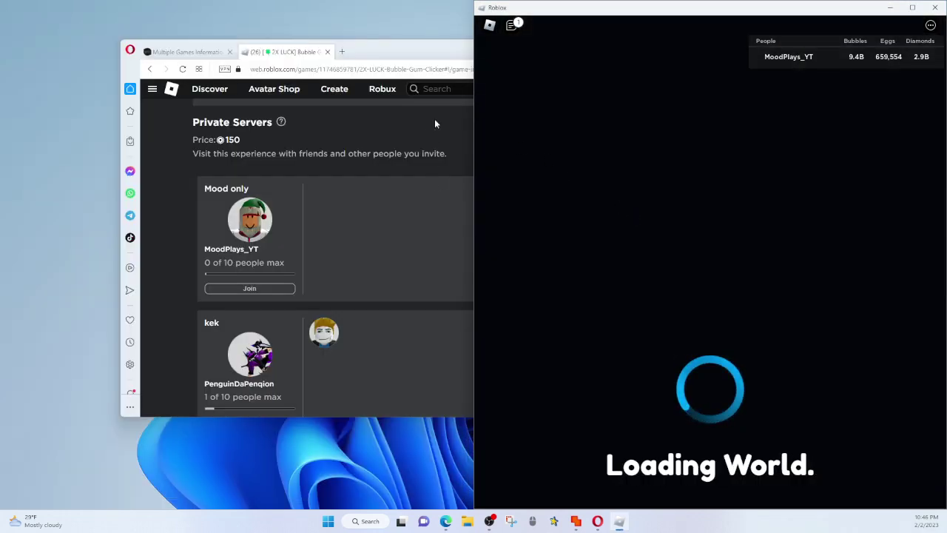
{"action": "left_click", "coordinate": [435, 123]}
Move the Multiple Game Instance window to the top-left and reposition Opera.
{"action": "left_click", "coordinate": [799, 88]}
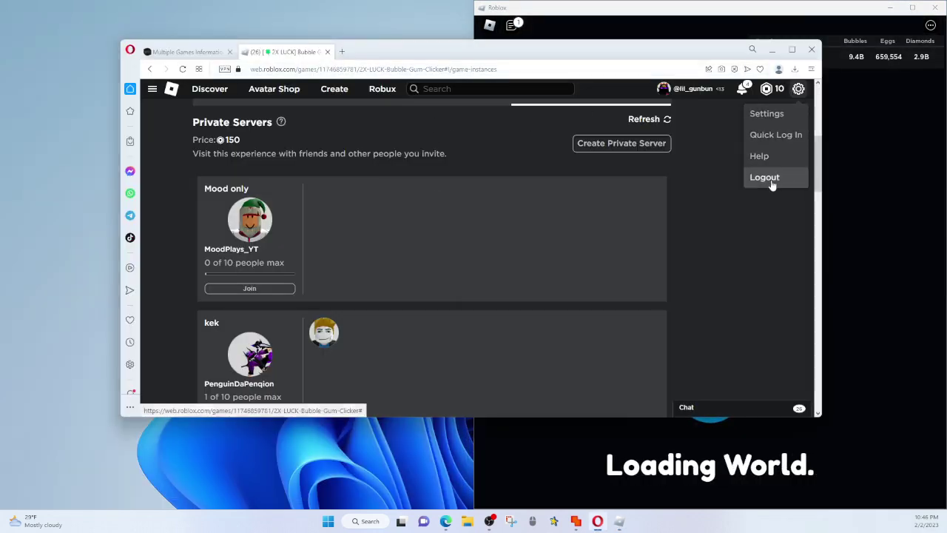
{"action": "left_click_drag", "start_coordinate": [636, 51], "coordinate": [626, 166]}
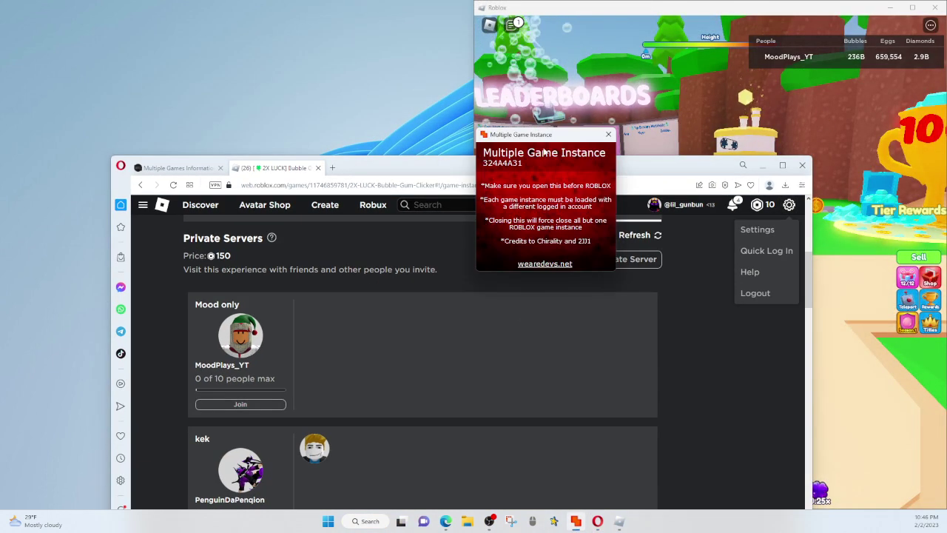
{"action": "mouse_move", "coordinate": [542, 135]}
{"action": "left_mouse_down"}
{"action": "mouse_move", "coordinate": [111, 34]}
{"action": "mouse_move", "coordinate": [108, 14]}
{"action": "left_mouse_up"}
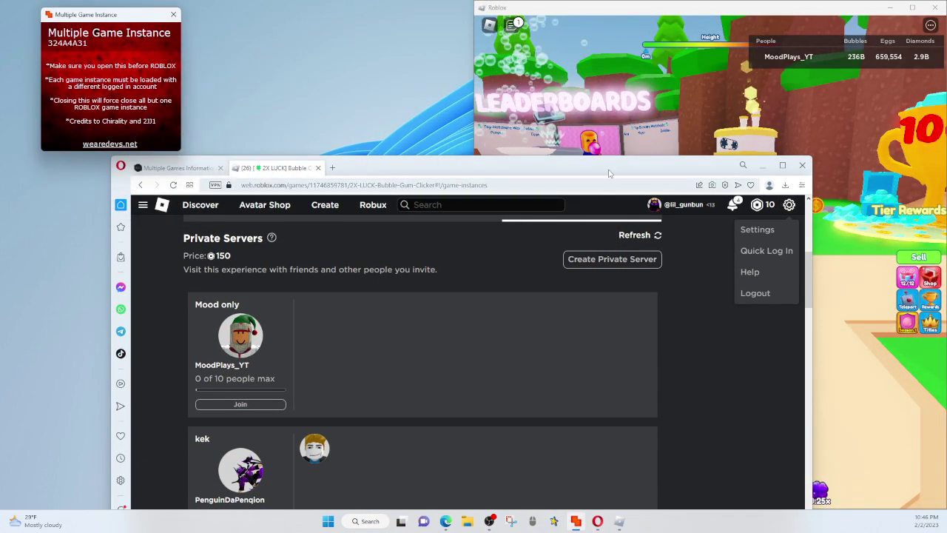
{"action": "left_click_drag", "start_coordinate": [609, 173], "coordinate": [612, 54]}
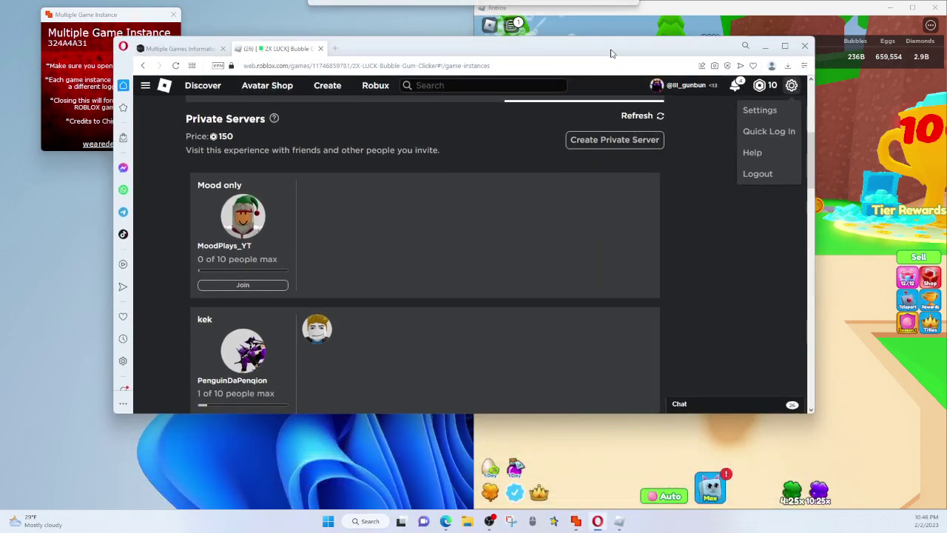
Log out and sign back into Roblox with the second saved account.
{"action": "left_click", "coordinate": [756, 173]}
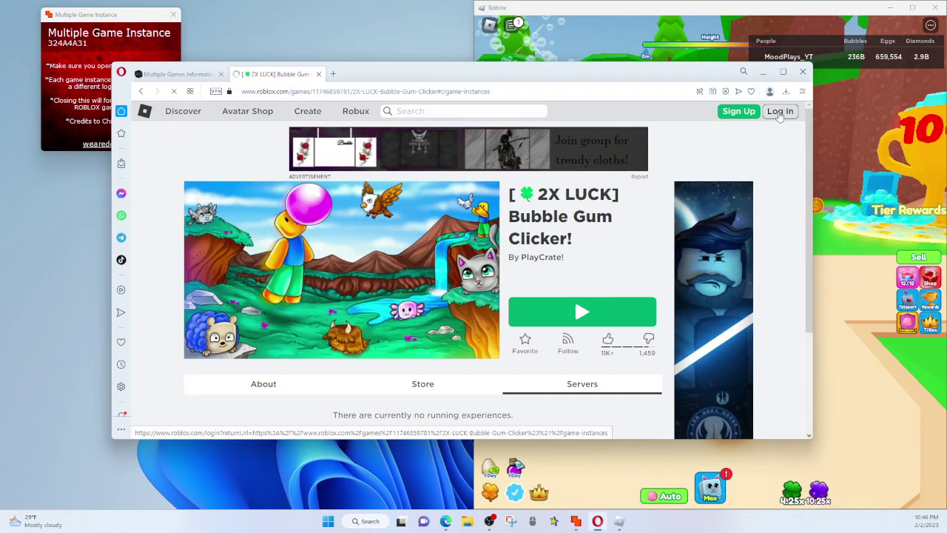
{"action": "left_click", "coordinate": [779, 111]}
{"action": "left_click", "coordinate": [458, 183]}
{"action": "left_click", "coordinate": [449, 222]}
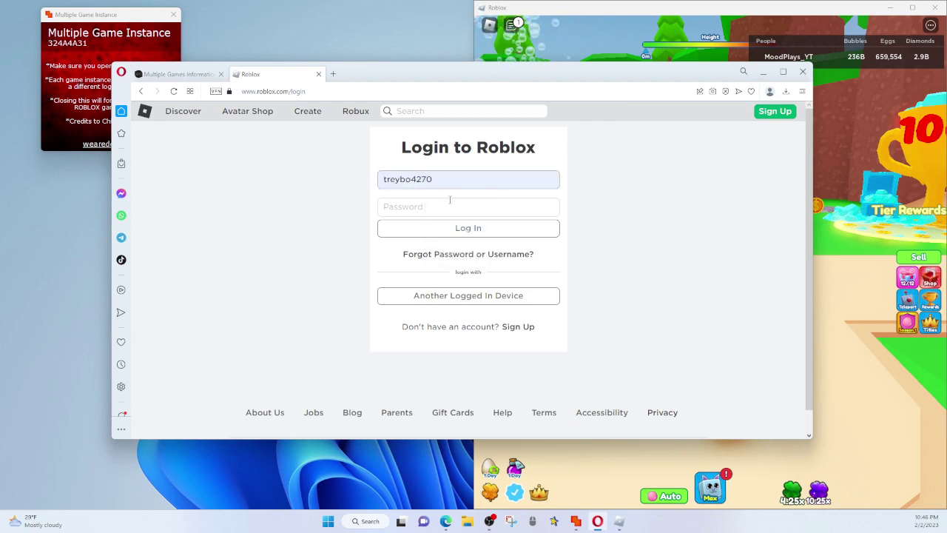
{"action": "left_click", "coordinate": [449, 199]}
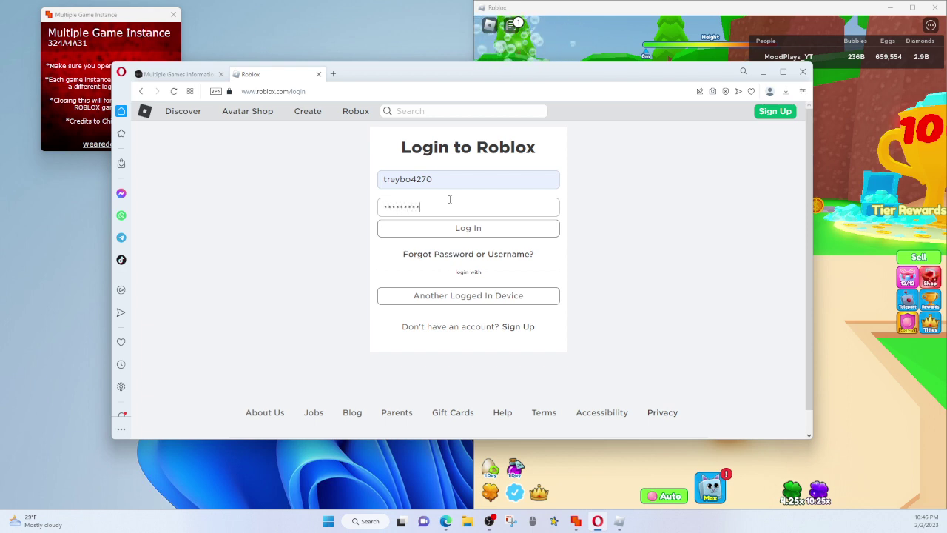
{"action": "key", "text": "Return"}
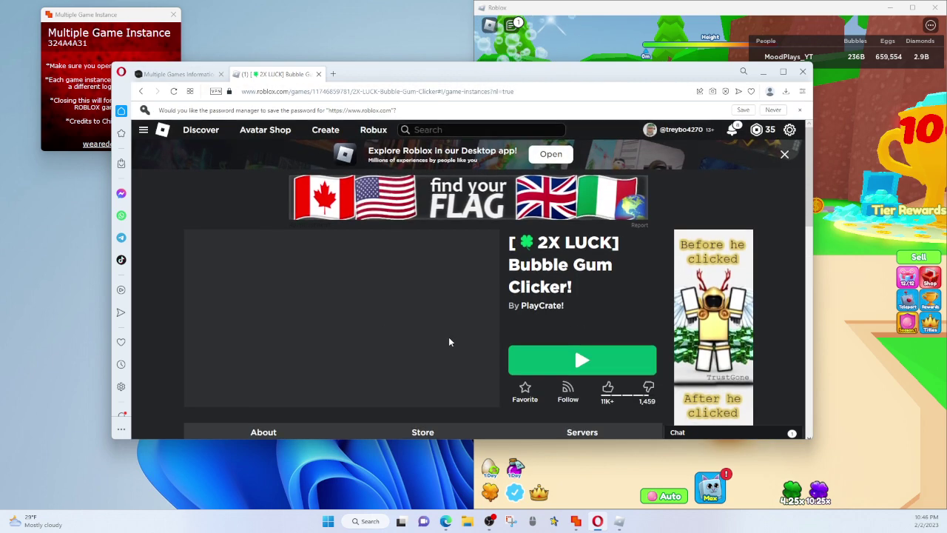
Join the Mood only private server with the second account and move Multiple Game Instance aside.
{"action": "scroll", "coordinate": [586, 294], "scroll_direction": "down", "scroll_amount": 3}
{"action": "left_click", "coordinate": [587, 289]}
{"action": "scroll", "coordinate": [587, 293], "scroll_direction": "down", "scroll_amount": 2}
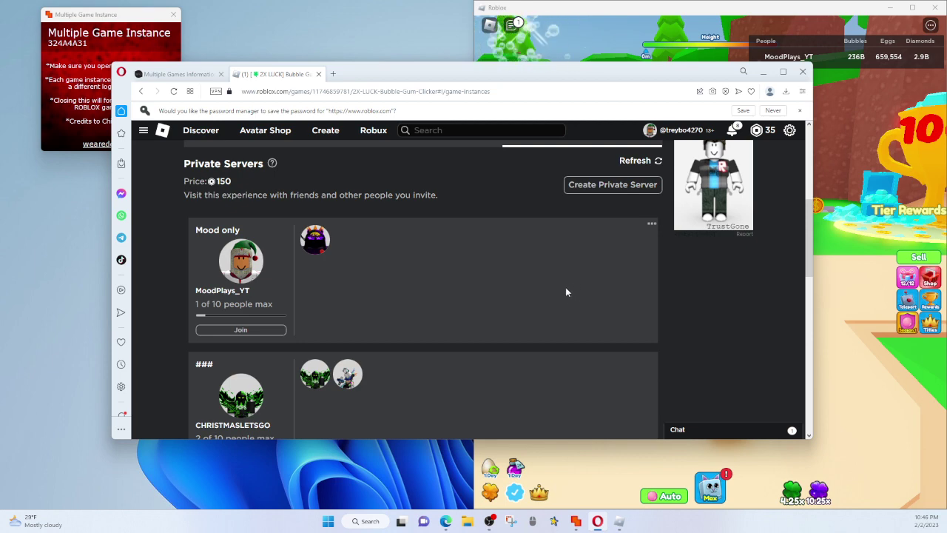
{"action": "scroll", "coordinate": [518, 276], "scroll_direction": "down", "scroll_amount": 1}
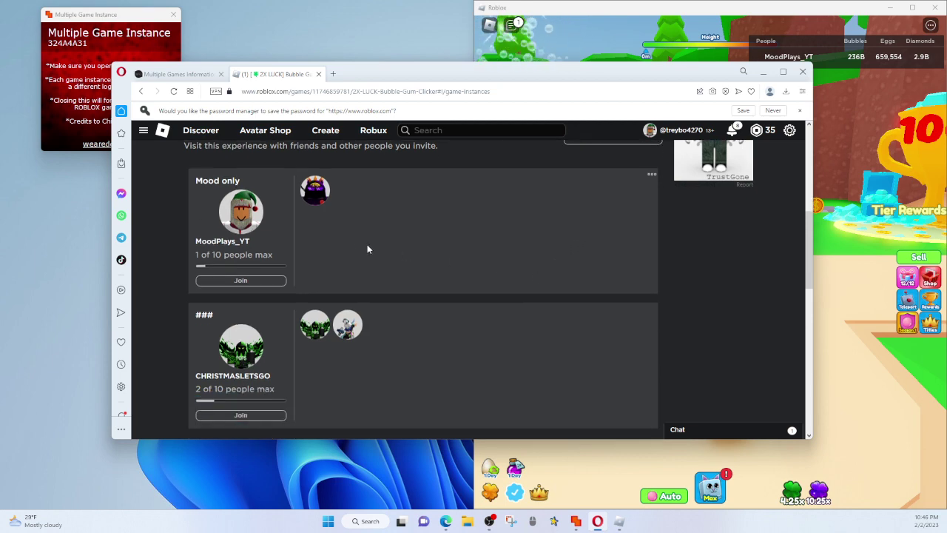
{"action": "left_click", "coordinate": [232, 281]}
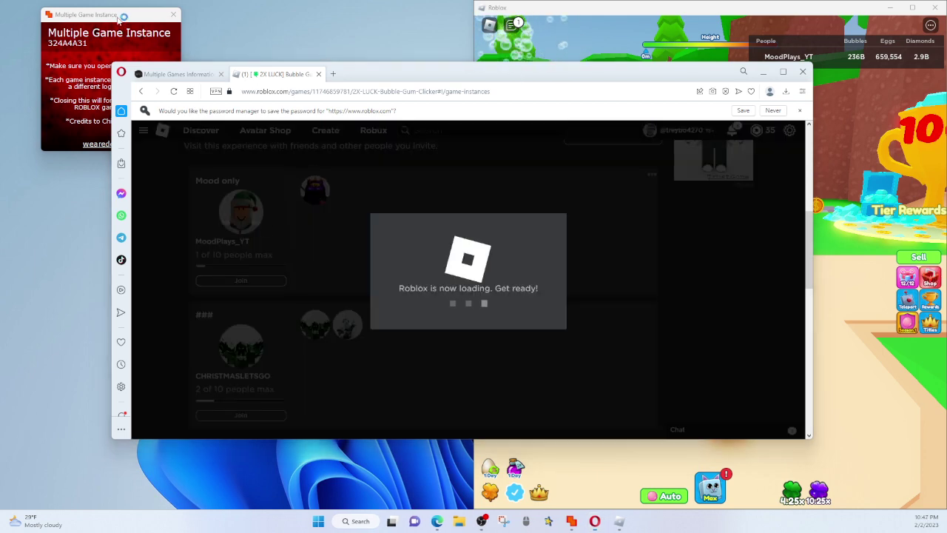
{"action": "mouse_move", "coordinate": [114, 16]}
{"action": "left_mouse_down"}
{"action": "mouse_move", "coordinate": [238, 30]}
{"action": "mouse_move", "coordinate": [320, 69]}
{"action": "mouse_move", "coordinate": [367, 77]}
{"action": "mouse_move", "coordinate": [630, 266]}
{"action": "left_mouse_up"}
{"action": "left_click", "coordinate": [426, 157]}
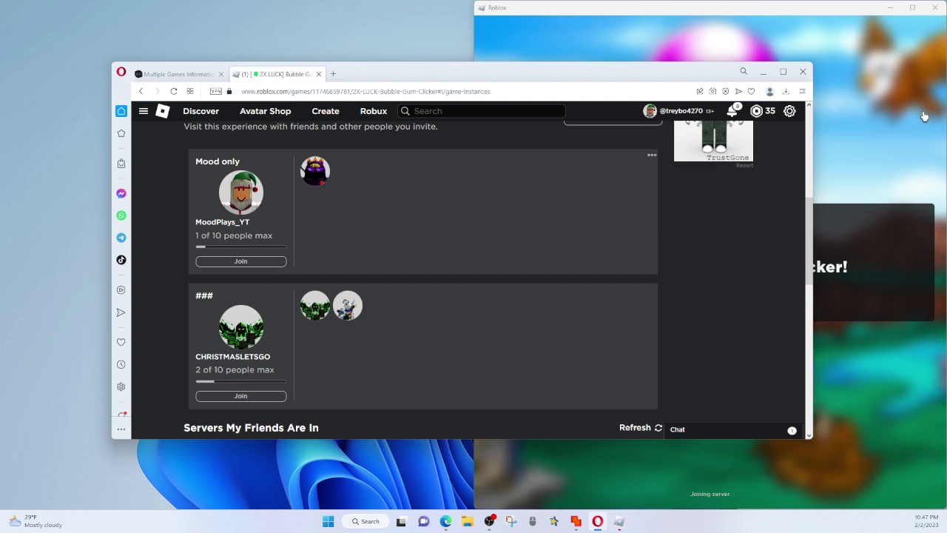
Quit Opera and close the Roblox game and Multiple Game Instance windows.
{"action": "left_click", "coordinate": [805, 70]}
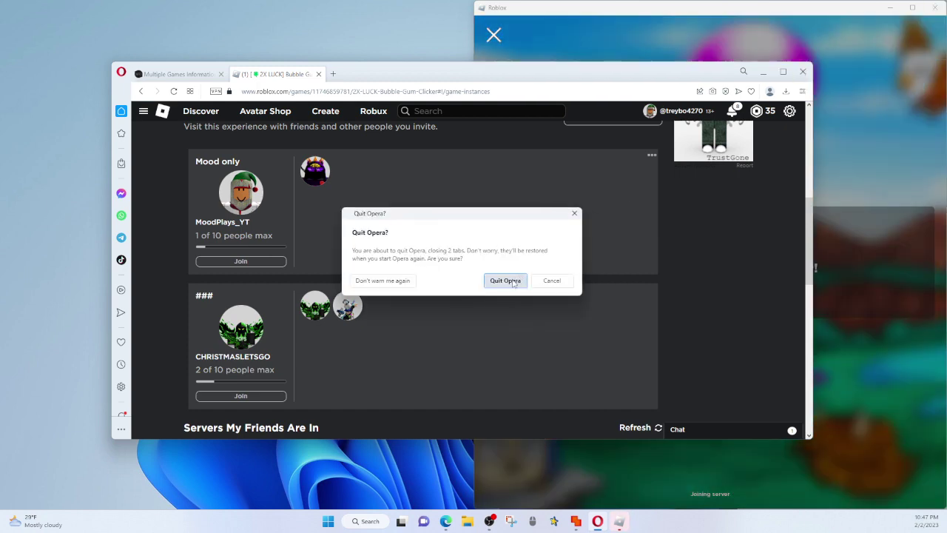
{"action": "left_click", "coordinate": [511, 282]}
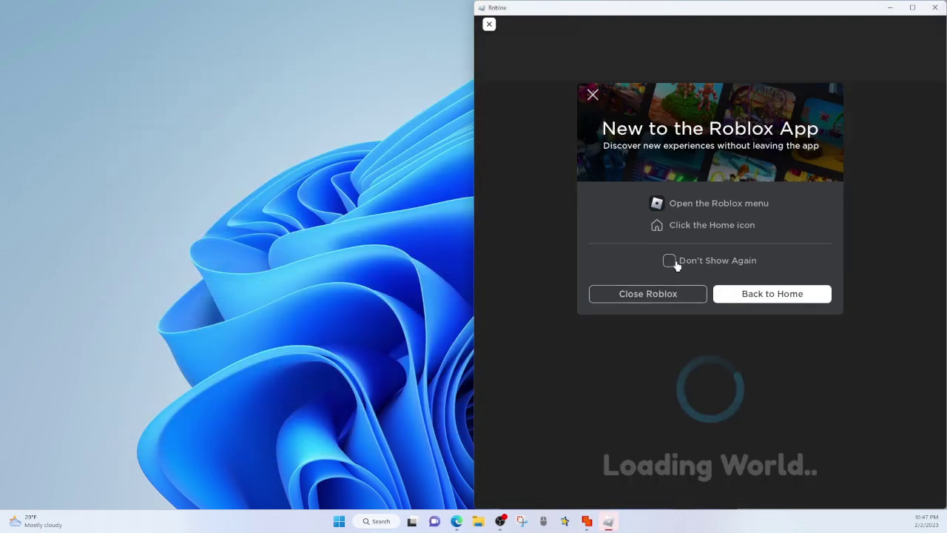
{"action": "left_click", "coordinate": [658, 293]}
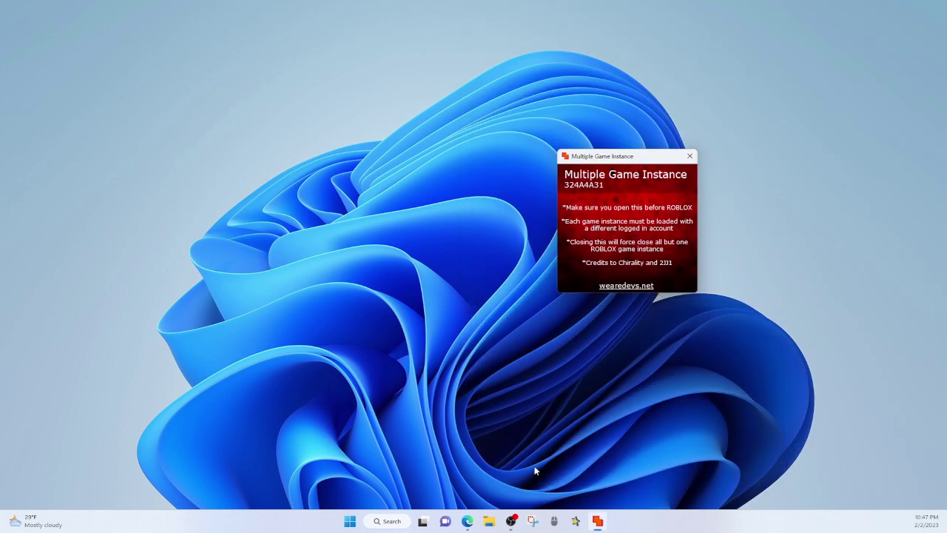
{"action": "left_click", "coordinate": [690, 156]}
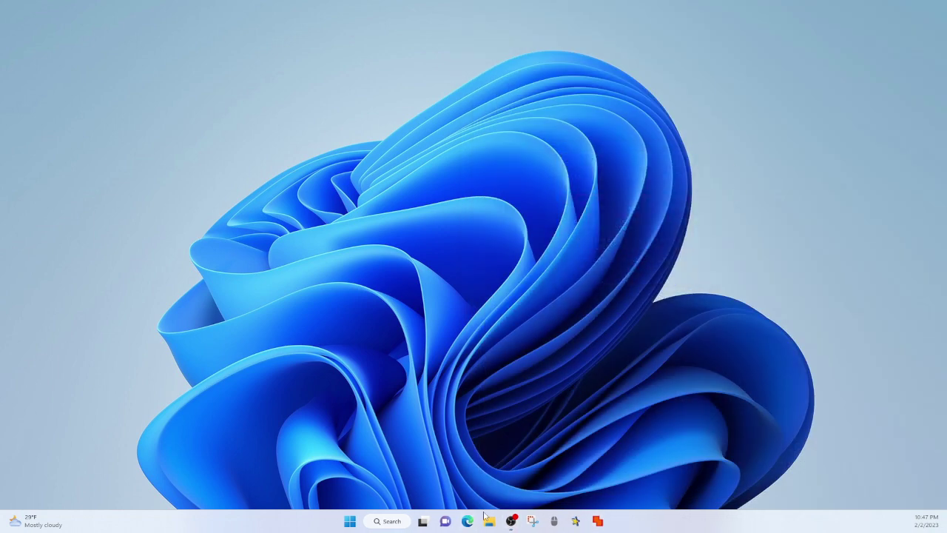
{"action": "left_click", "coordinate": [391, 522]}
Reopen Opera, close the blank tab and reload the Bubble Gum Clicker game page.
{"action": "left_click", "coordinate": [304, 211]}
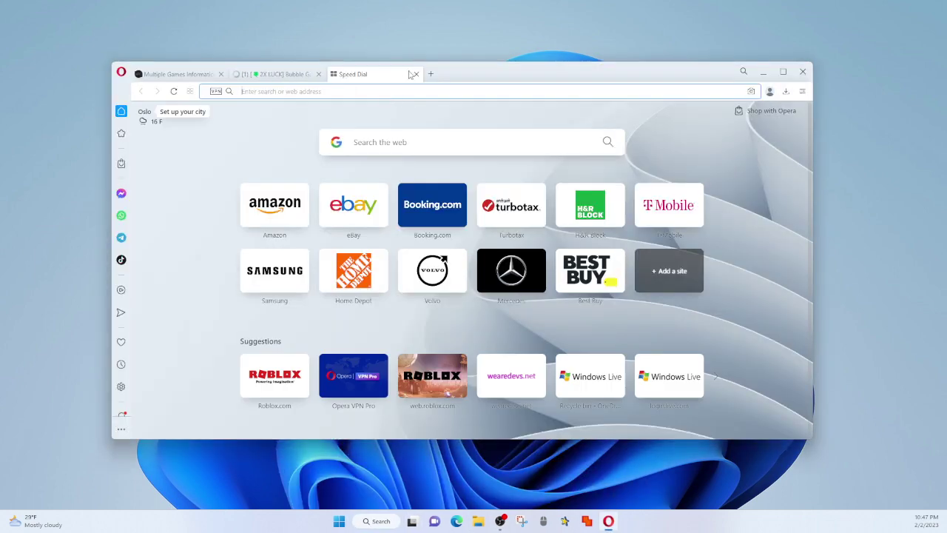
{"action": "key", "text": "ctrl+w"}
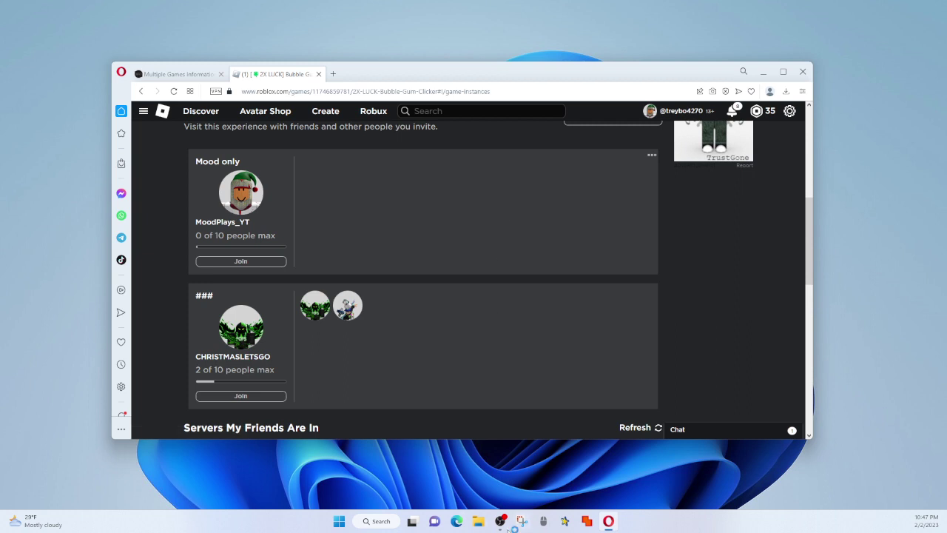
{"action": "scroll", "coordinate": [591, 225], "scroll_direction": "up", "scroll_amount": 1}
{"action": "left_click", "coordinate": [652, 205]}
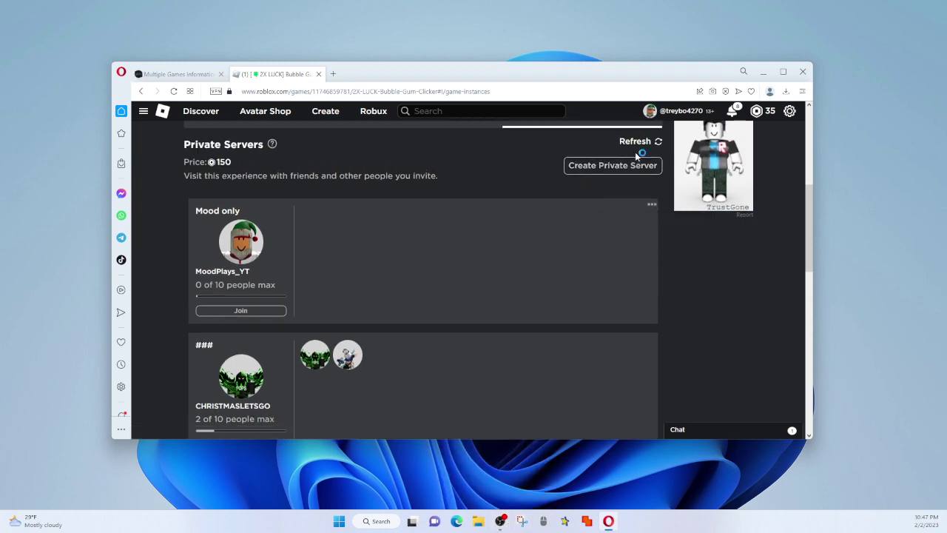
{"action": "key", "text": "F5"}
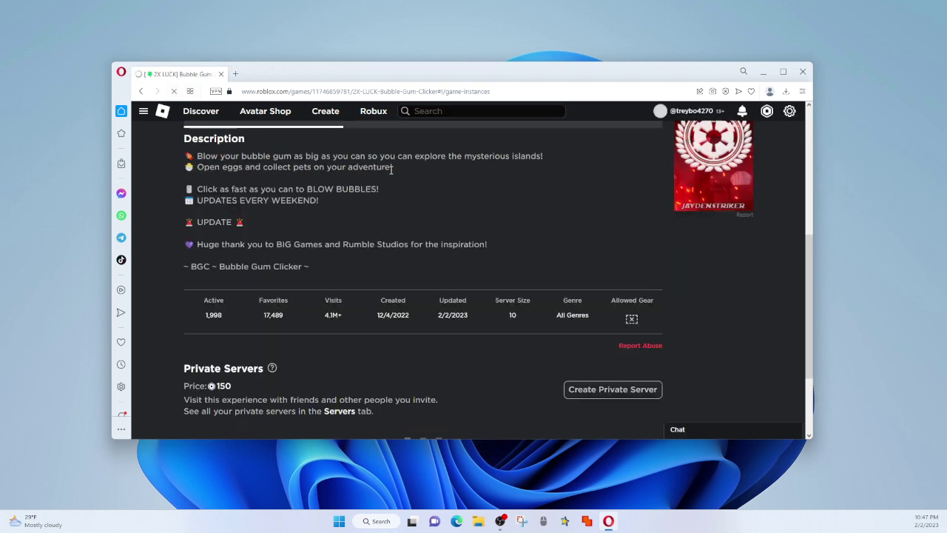
Join the Mood only private server again, then cancel the join and close the Roblox window.
{"action": "scroll", "coordinate": [445, 245], "scroll_direction": "down", "scroll_amount": 1}
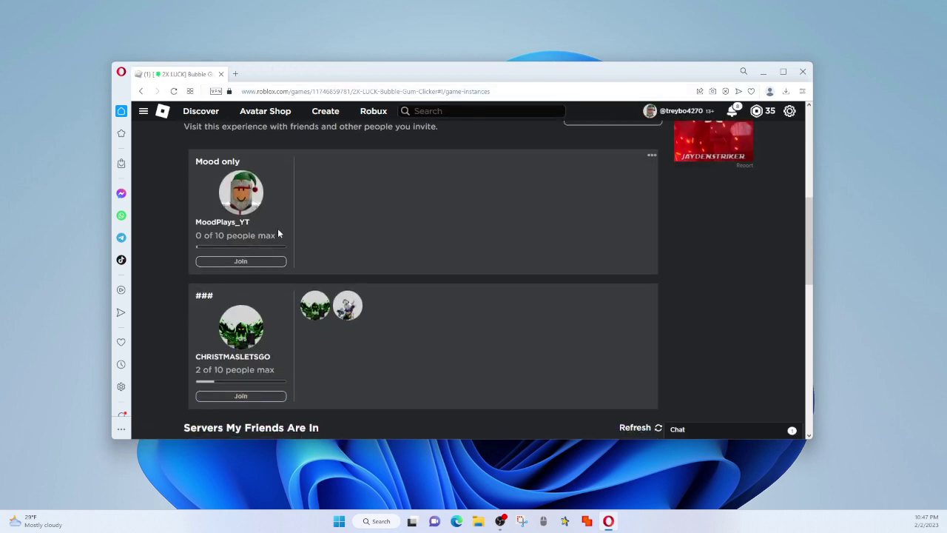
{"action": "left_click", "coordinate": [259, 262]}
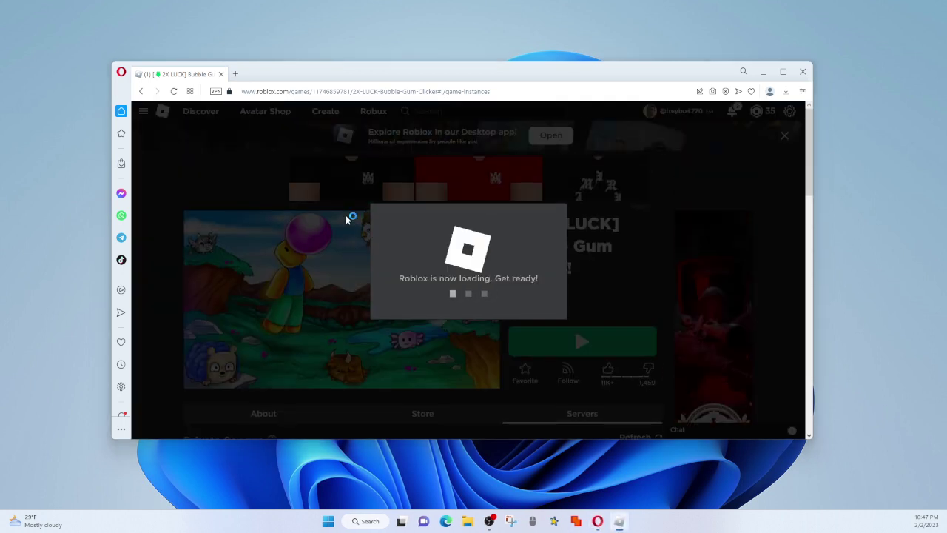
{"action": "scroll", "coordinate": [348, 219], "scroll_direction": "down", "scroll_amount": 5}
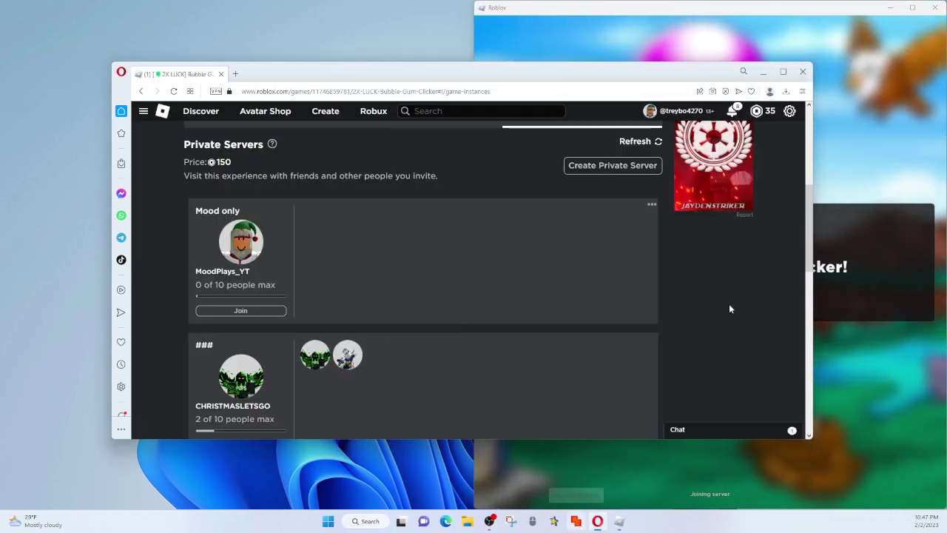
{"action": "left_click", "coordinate": [565, 493]}
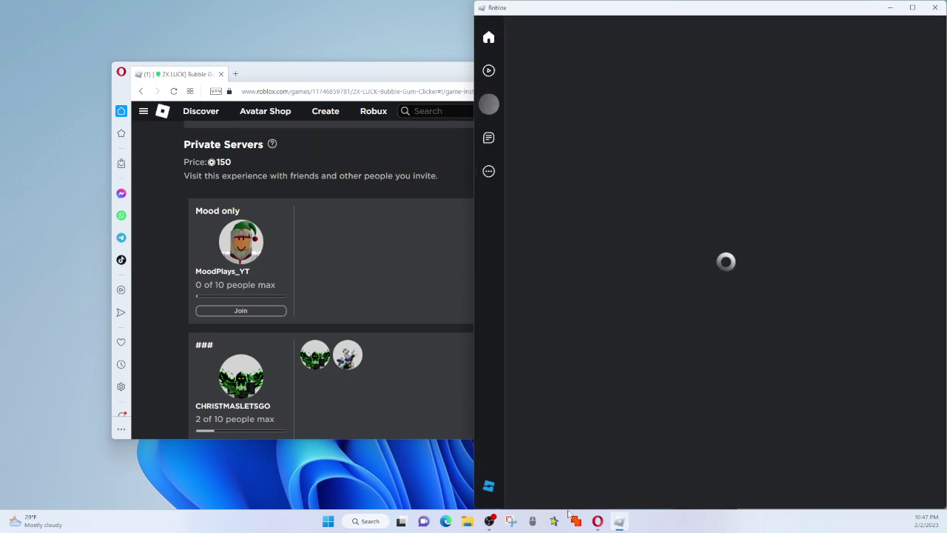
{"action": "left_click", "coordinate": [939, 8]}
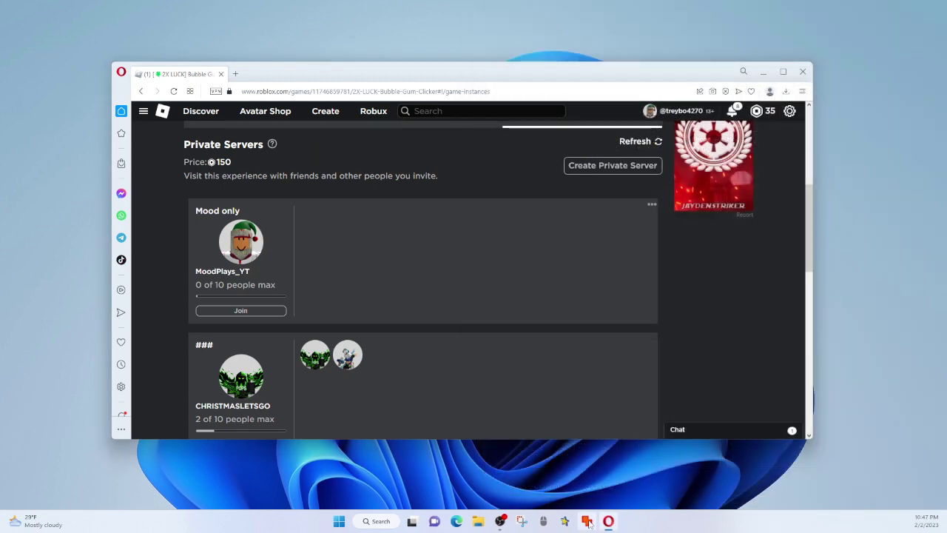
Close Opera and launch the Multiple Game Instance tool from the taskbar.
{"action": "left_click", "coordinate": [804, 72]}
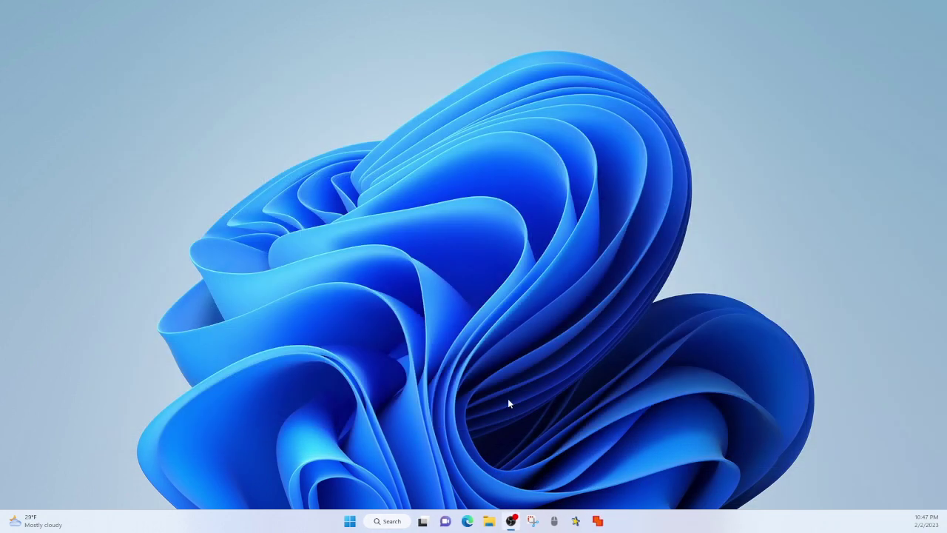
{"action": "left_click", "coordinate": [598, 521]}
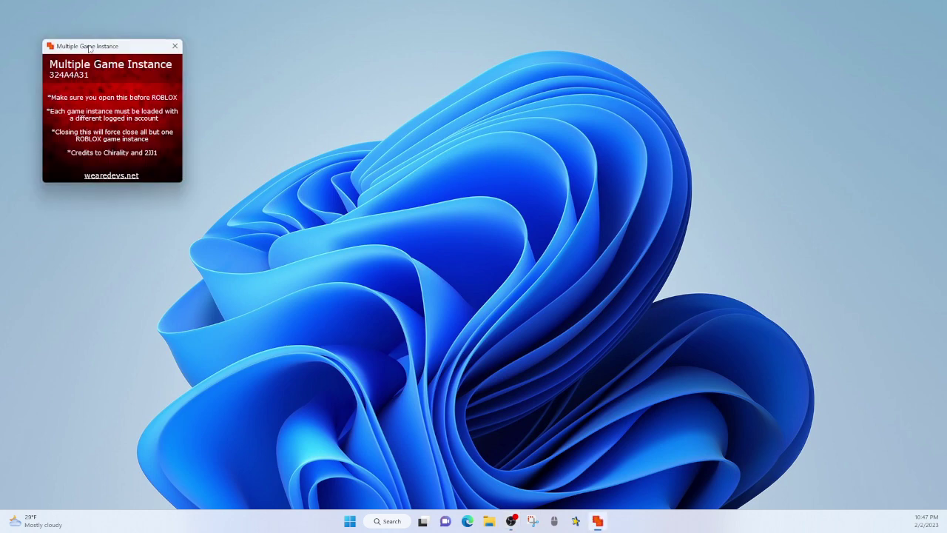
{"action": "mouse_move", "coordinate": [96, 49]}
{"action": "left_mouse_down"}
{"action": "mouse_move", "coordinate": [493, 129]}
{"action": "mouse_move", "coordinate": [472, 174]}
{"action": "left_mouse_up"}
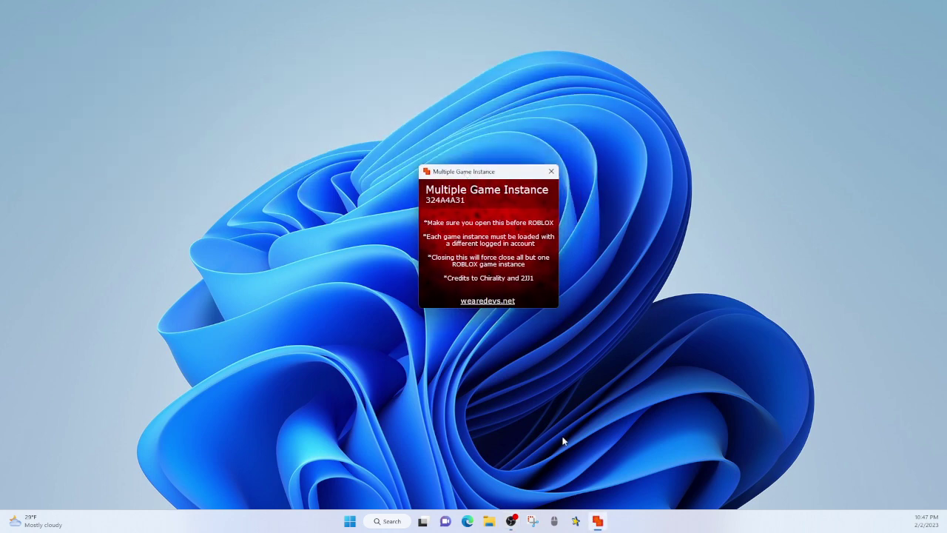
Reopen Opera via search, park Multiple Game Instance top-left, and return to the Bubble Gum Clicker tab.
{"action": "left_click", "coordinate": [398, 524]}
{"action": "left_click", "coordinate": [354, 213]}
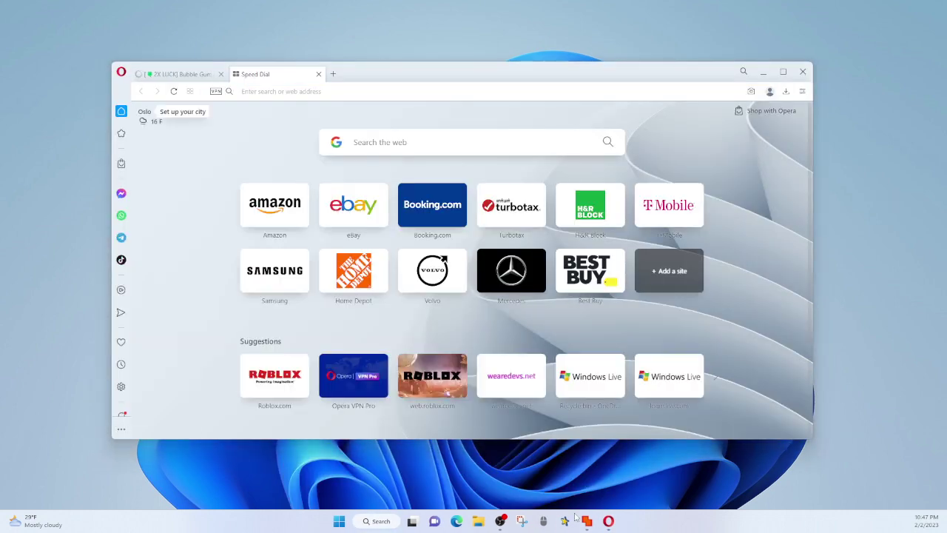
{"action": "left_click", "coordinate": [586, 521]}
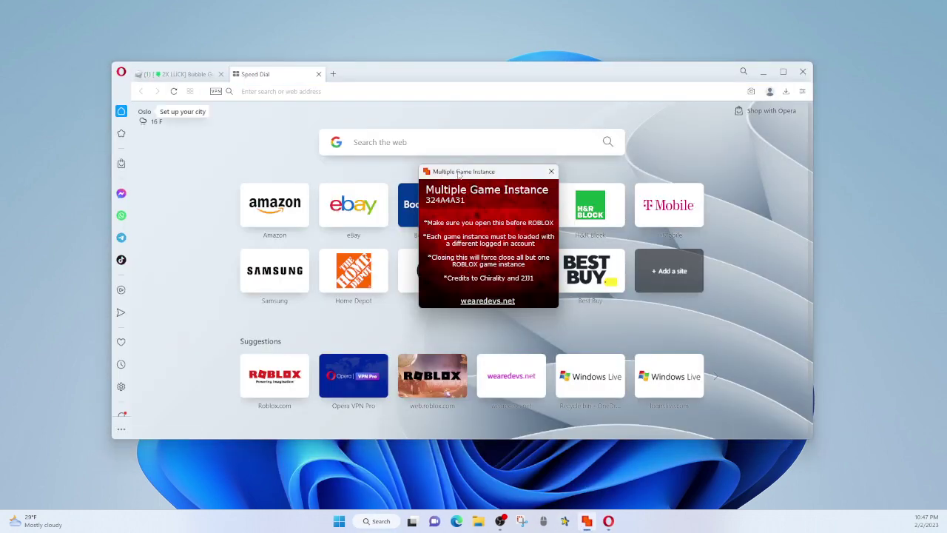
{"action": "left_click_drag", "start_coordinate": [459, 174], "coordinate": [77, 16]}
{"action": "left_click", "coordinate": [211, 75]}
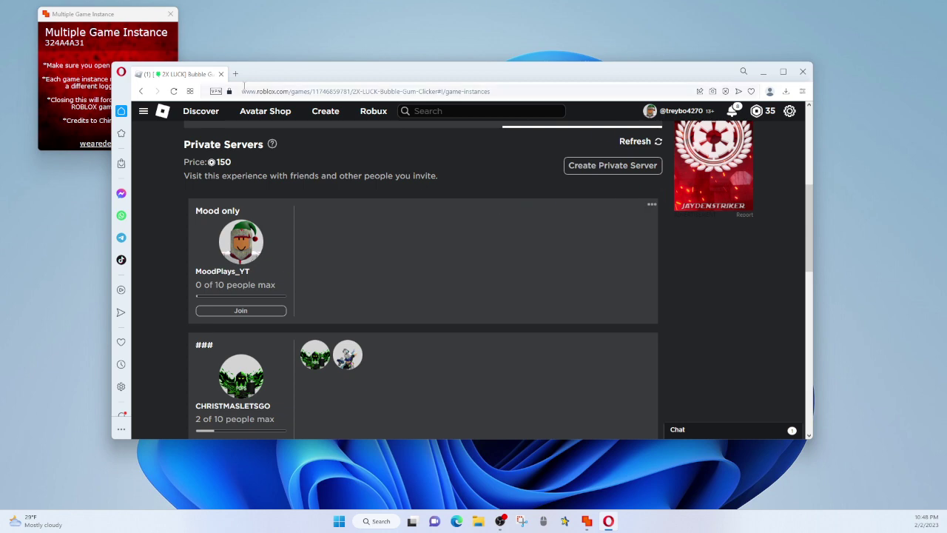
Reload the servers page, join Mood only with the first account, then log out of the Roblox site.
{"action": "left_click", "coordinate": [174, 90]}
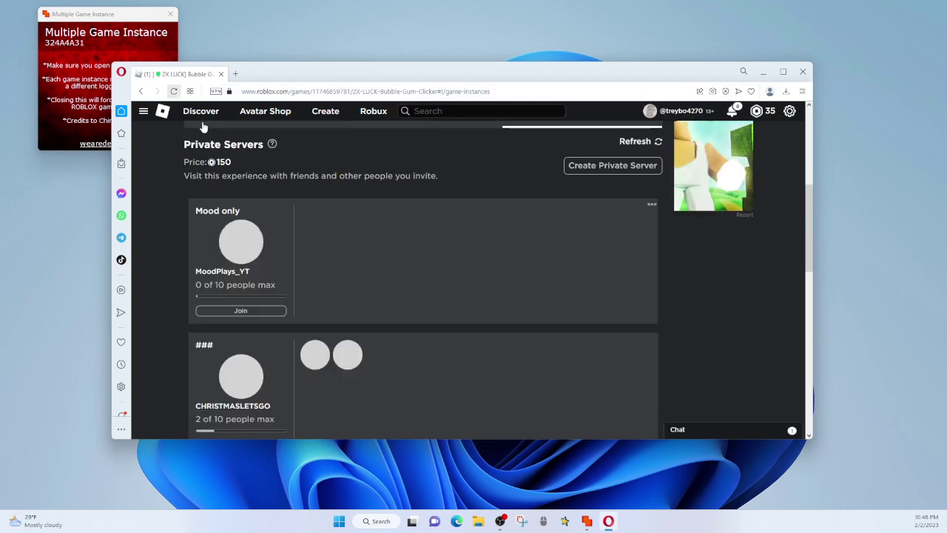
{"action": "left_click", "coordinate": [242, 312]}
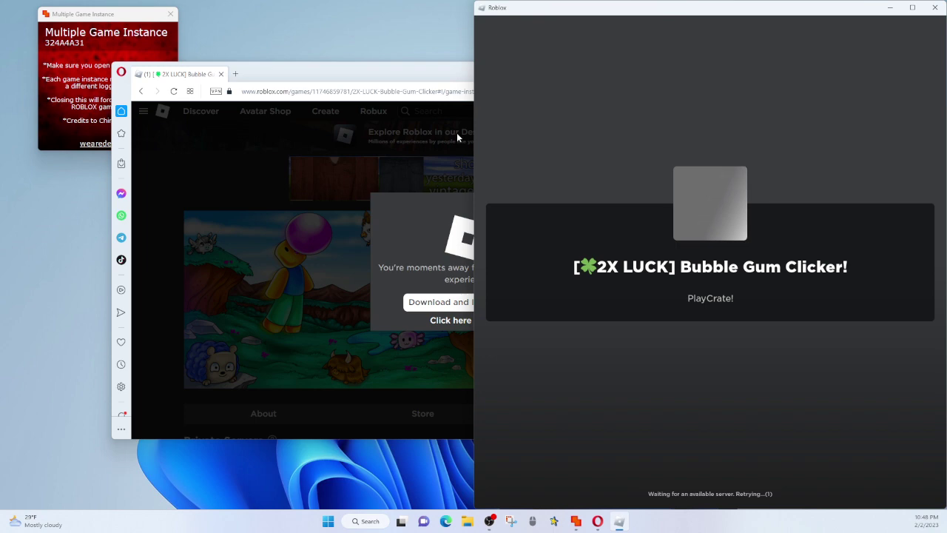
{"action": "left_click", "coordinate": [457, 135]}
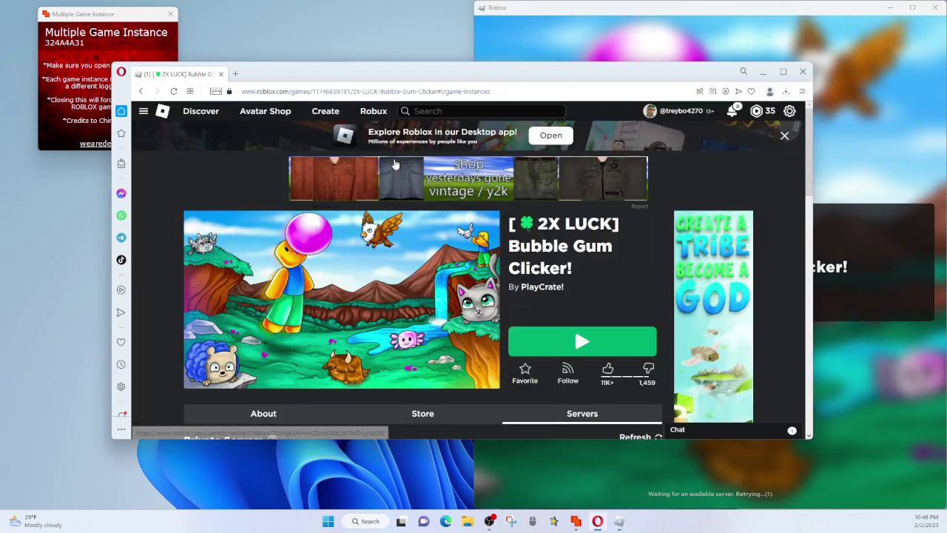
{"action": "left_click", "coordinate": [789, 111]}
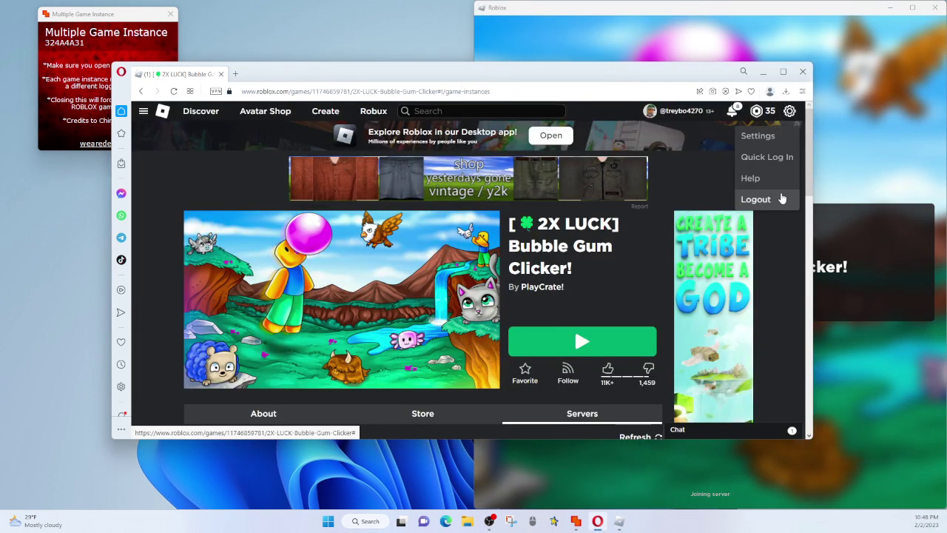
{"action": "left_click", "coordinate": [755, 199]}
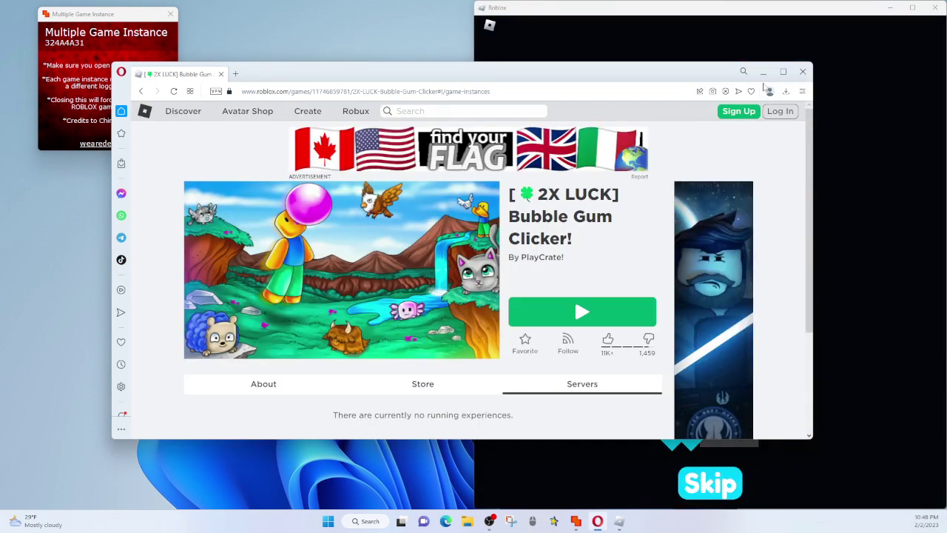
Log in to the second Roblox account using its saved username and password.
{"action": "left_click", "coordinate": [780, 111]}
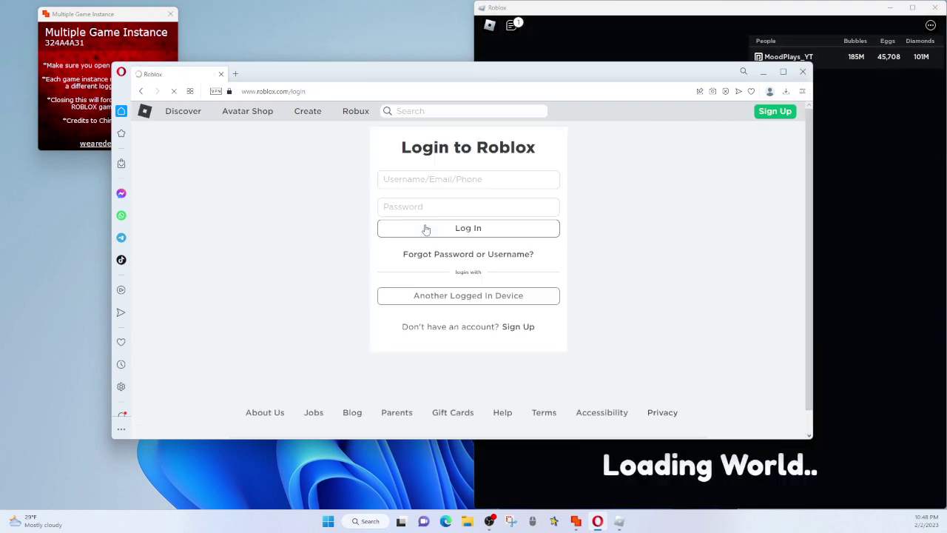
{"action": "left_click", "coordinate": [428, 180]}
{"action": "left_click", "coordinate": [438, 206]}
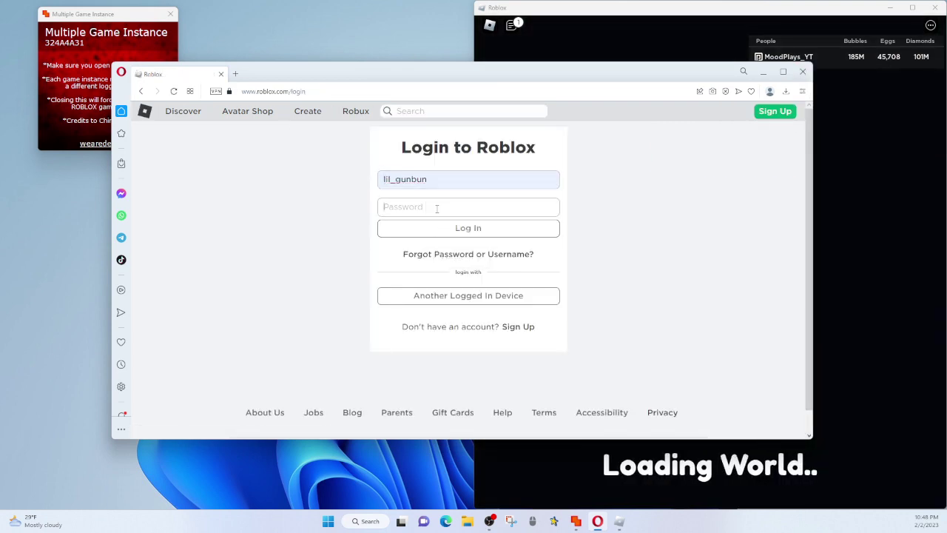
{"action": "type", "text": "********"}
{"action": "key", "text": "Return"}
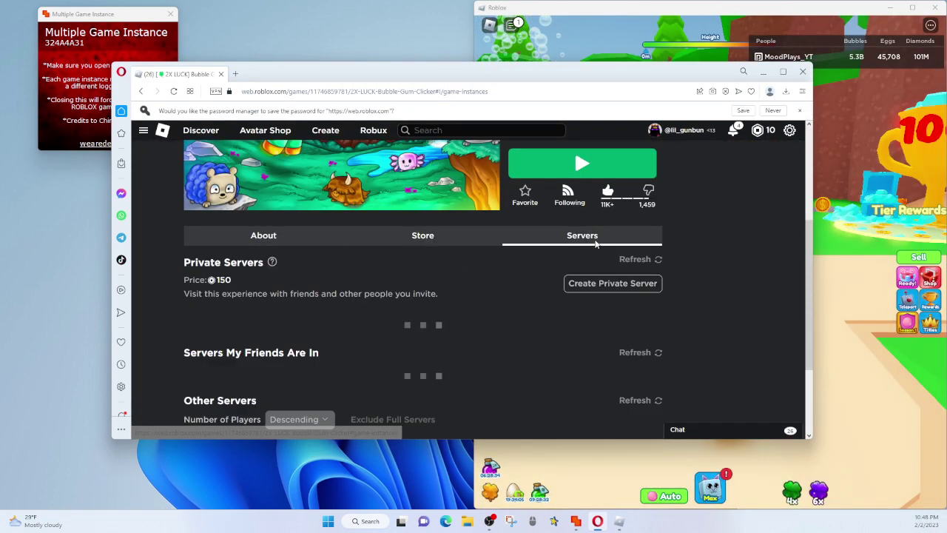
Join the Mood only server with the second account and walk both avatars to test the two windows.
{"action": "scroll", "coordinate": [422, 324], "scroll_direction": "down", "scroll_amount": 2}
{"action": "left_click", "coordinate": [257, 281]}
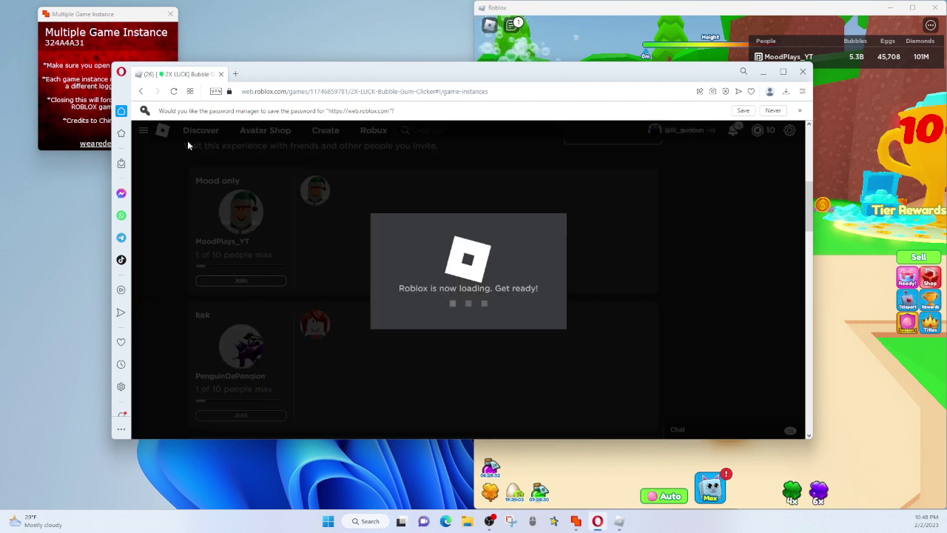
{"action": "left_click", "coordinate": [101, 15]}
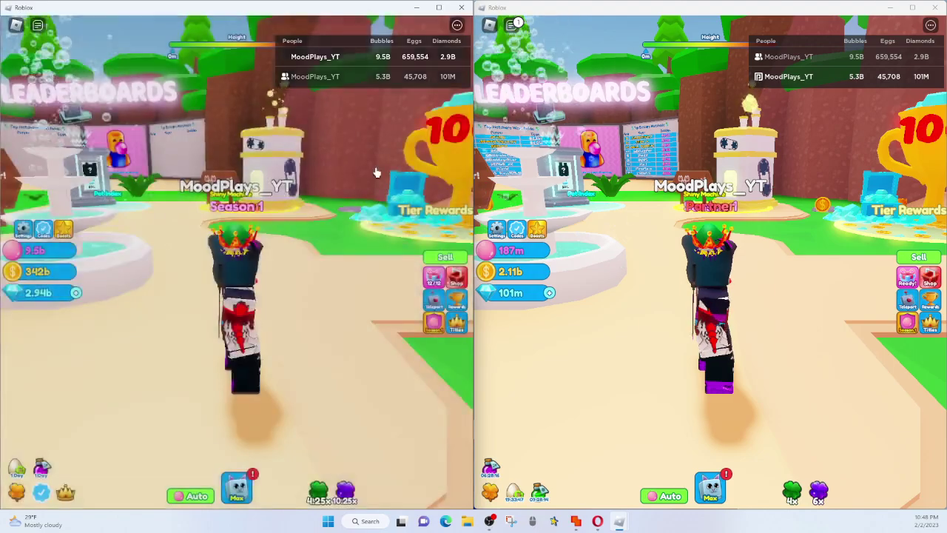
{"action": "key", "text": "w"}
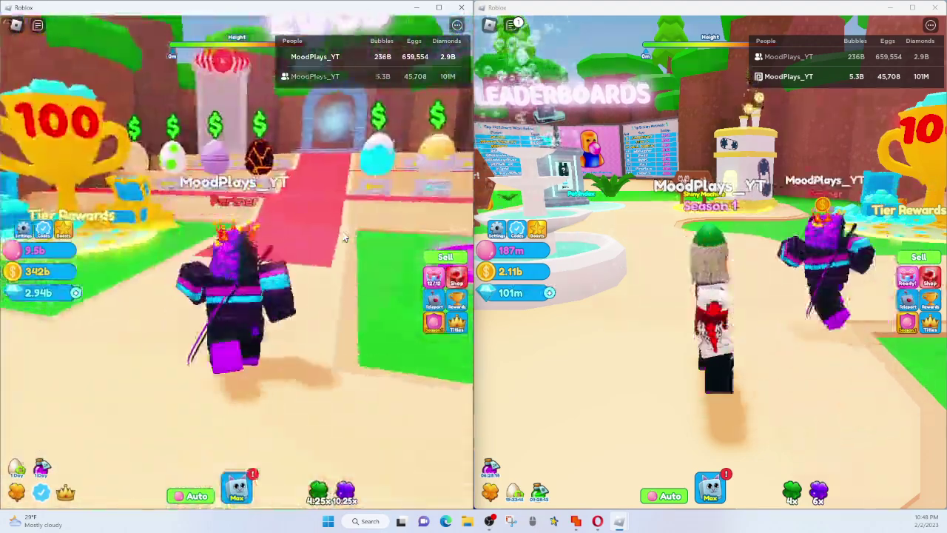
{"action": "left_click", "coordinate": [699, 295]}
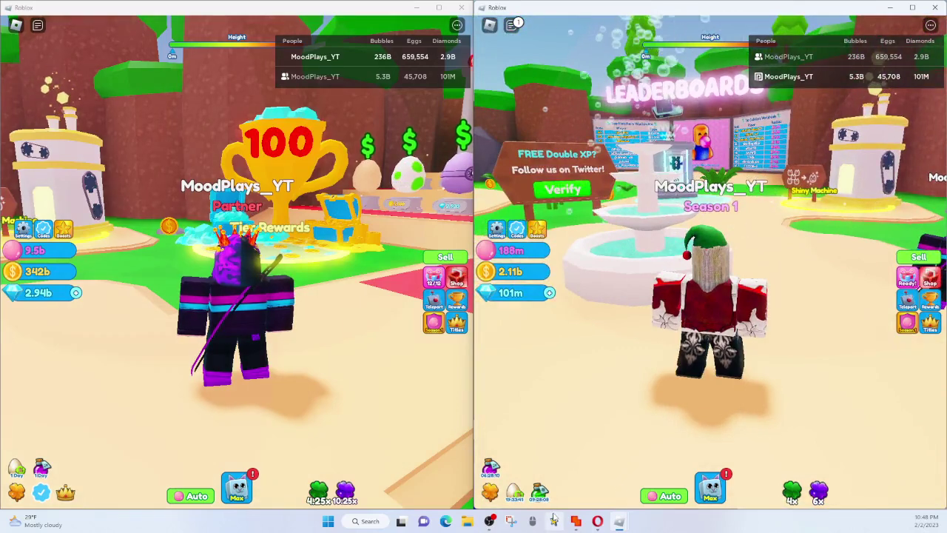
Search Google for 'gs auto clciker', open the Softonic GS Auto Clicker page, then quit Opera.
{"action": "left_click", "coordinate": [490, 521]}
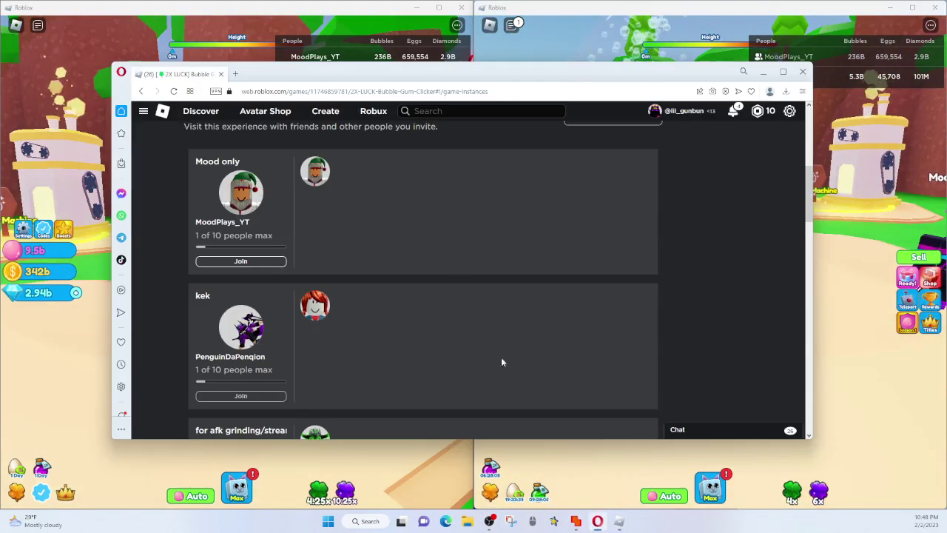
{"action": "left_click", "coordinate": [235, 74]}
{"action": "type", "text": "g"}
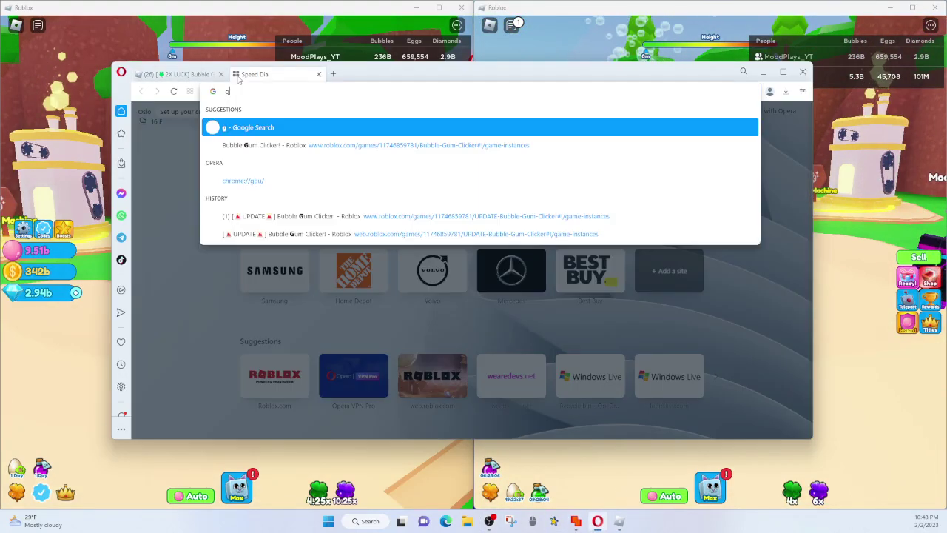
{"action": "type", "text": "s auto cl"}
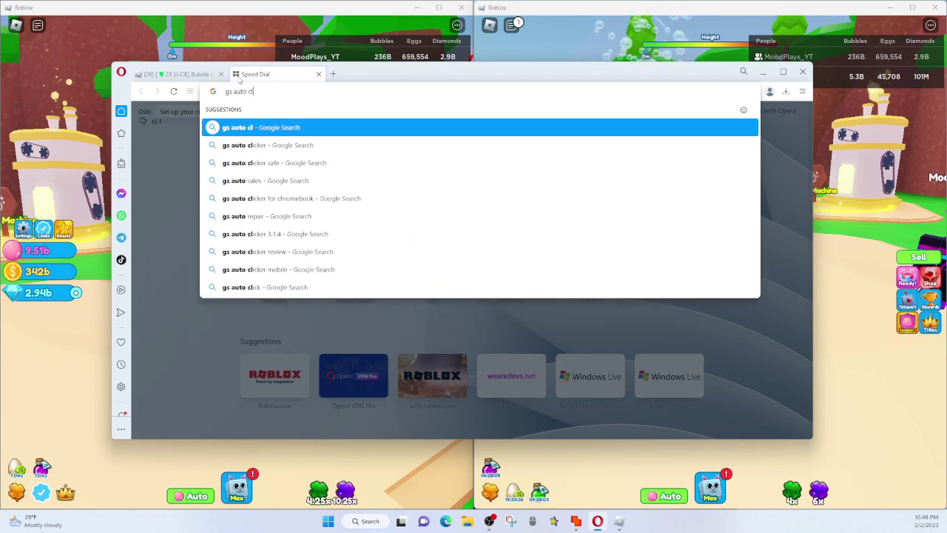
{"action": "type", "text": "ciker"}
{"action": "key", "text": "Return"}
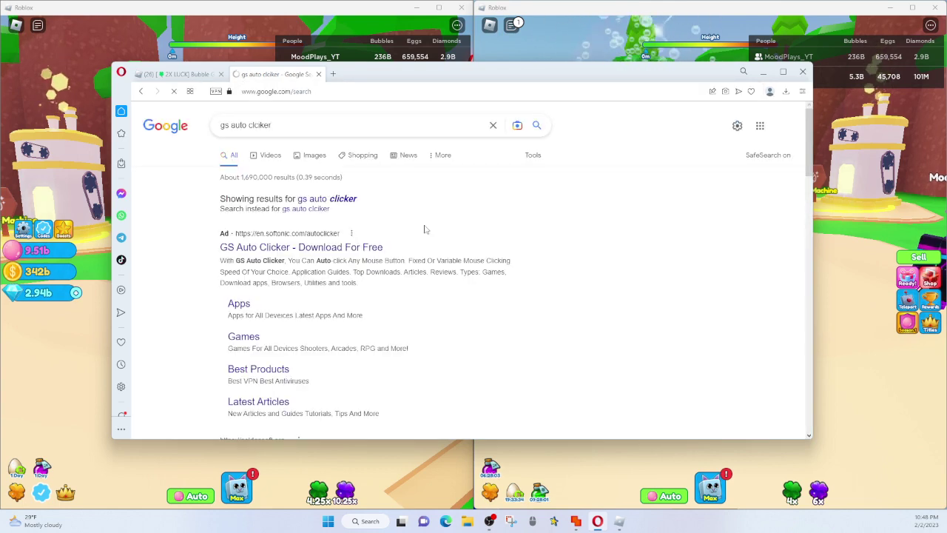
{"action": "scroll", "coordinate": [360, 201], "scroll_direction": "down", "scroll_amount": 3}
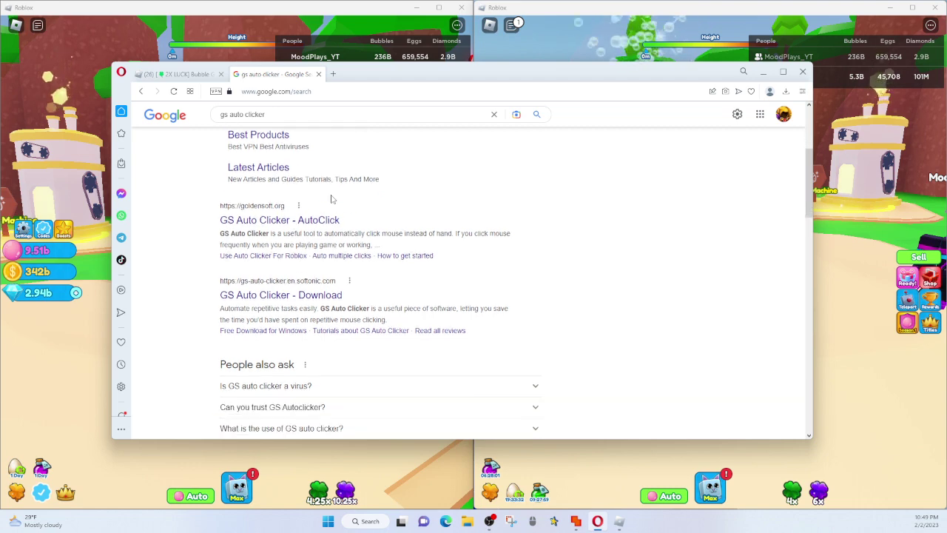
{"action": "scroll", "coordinate": [289, 225], "scroll_direction": "down", "scroll_amount": 1}
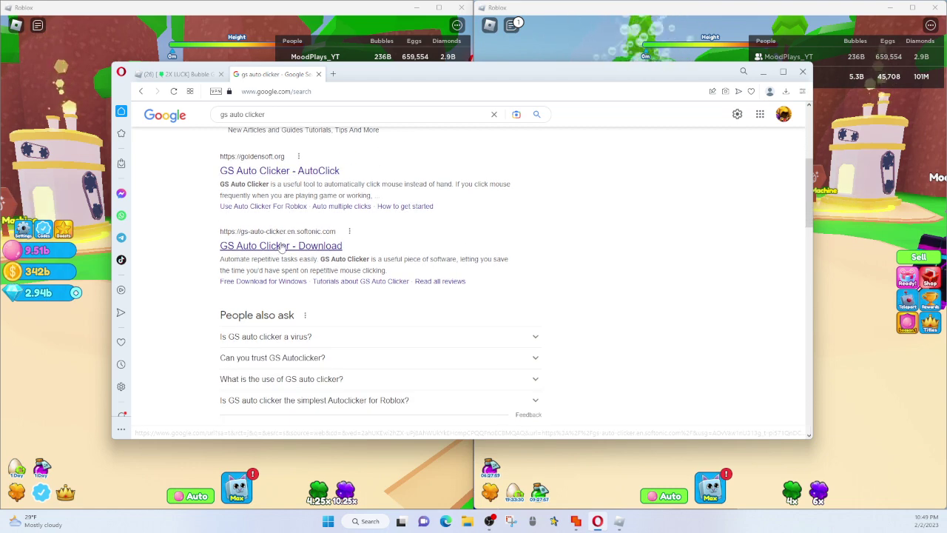
{"action": "left_click", "coordinate": [281, 245]}
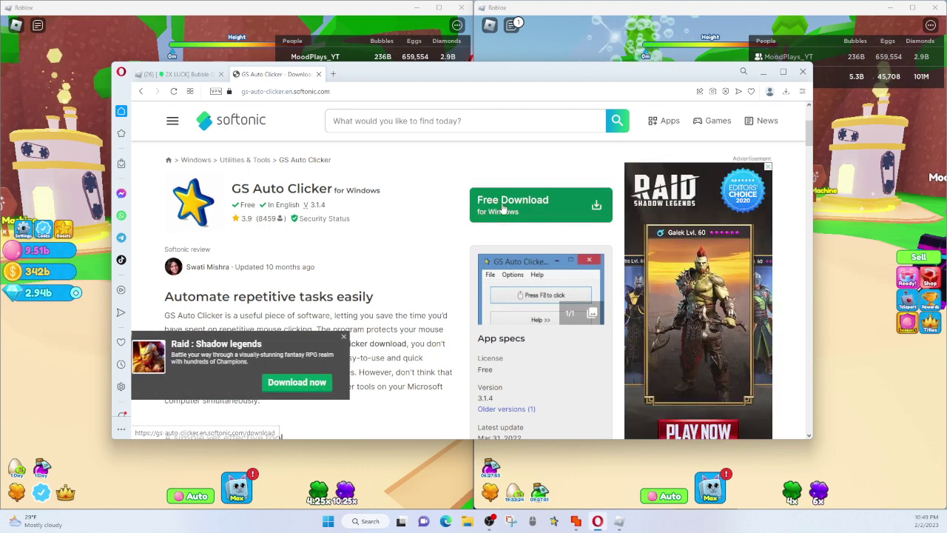
{"action": "left_click", "coordinate": [806, 72]}
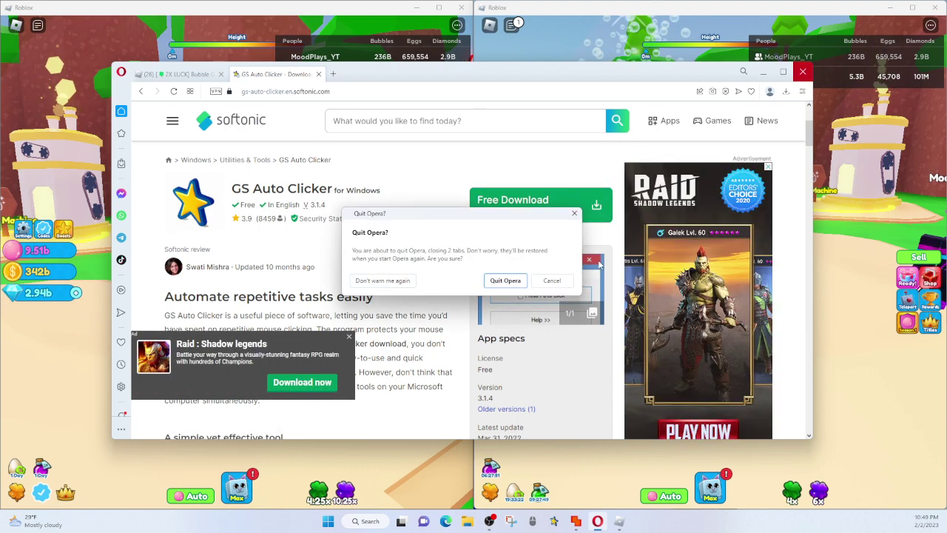
Quit Opera and walk the right game's character toward the sign.
{"action": "left_click", "coordinate": [503, 281]}
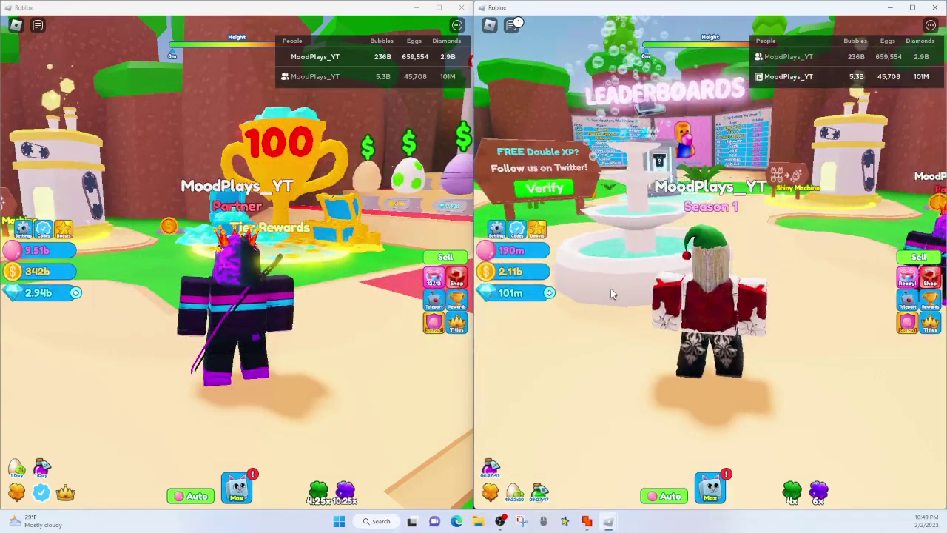
{"action": "key", "text": "w"}
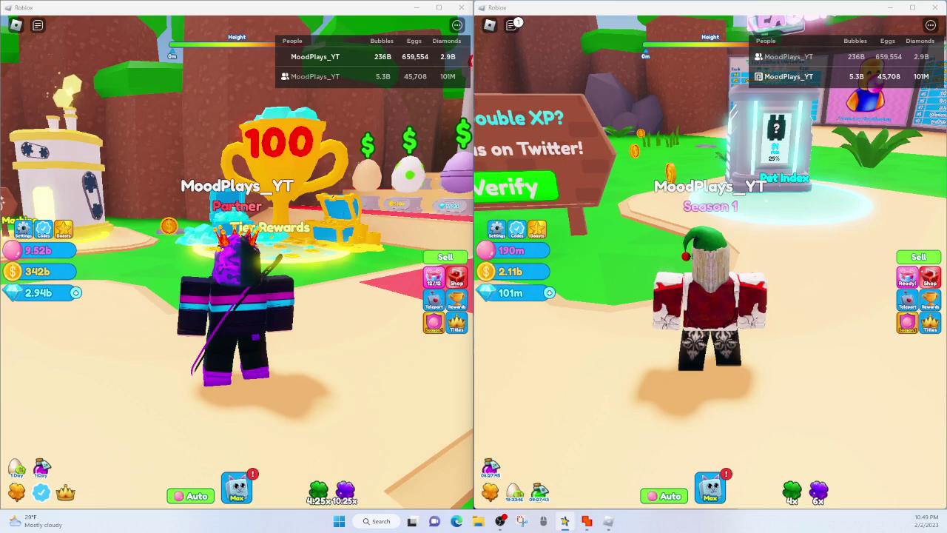
{"action": "left_click", "coordinate": [565, 521]}
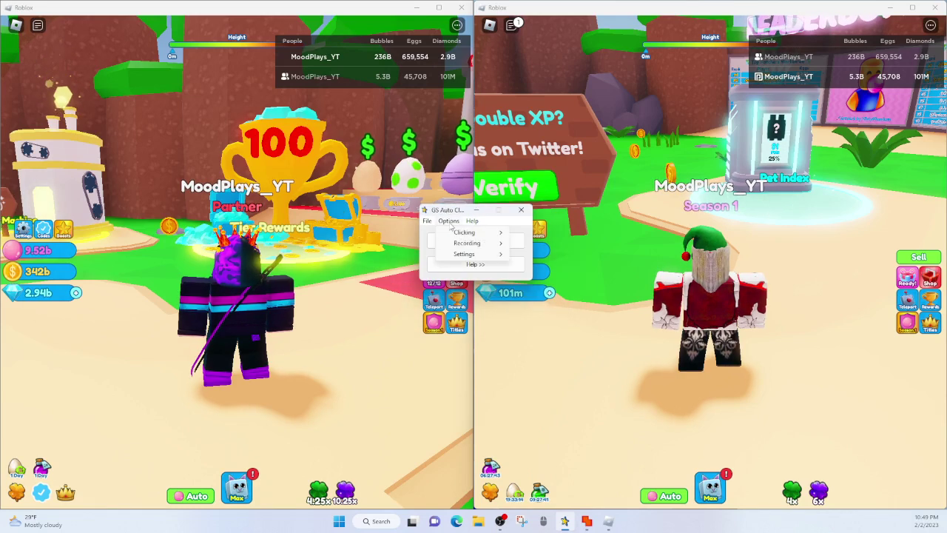
Clear GS Auto Clicker's recorded multiple clicks, pick a new click point on the game, then hide it.
{"action": "left_click", "coordinate": [540, 244]}
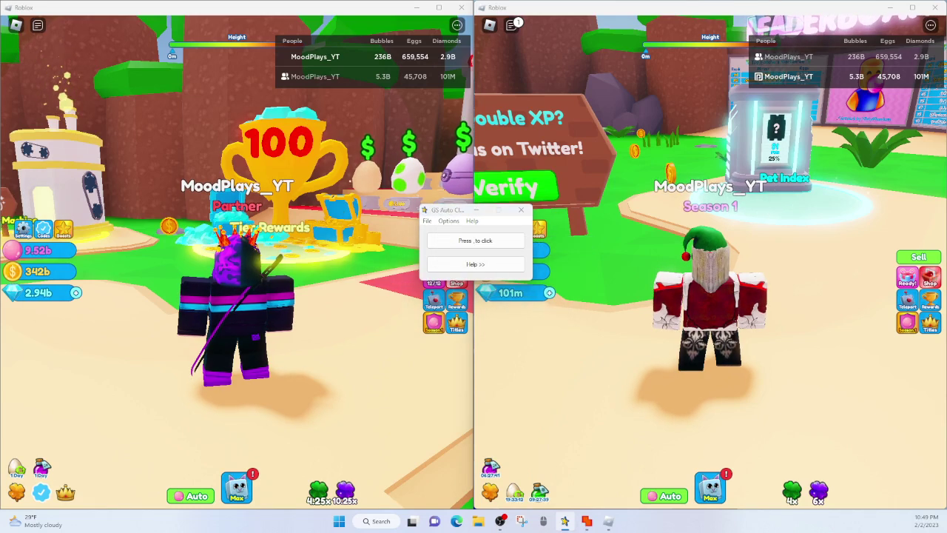
{"action": "left_click", "coordinate": [475, 264]}
{"action": "left_click", "coordinate": [475, 288]}
{"action": "left_click", "coordinate": [518, 255]}
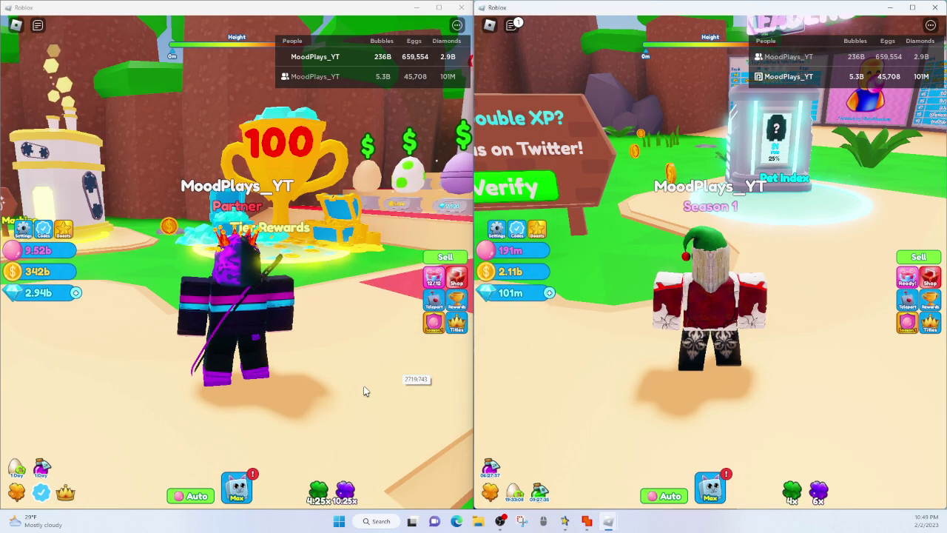
{"action": "left_click", "coordinate": [441, 420]}
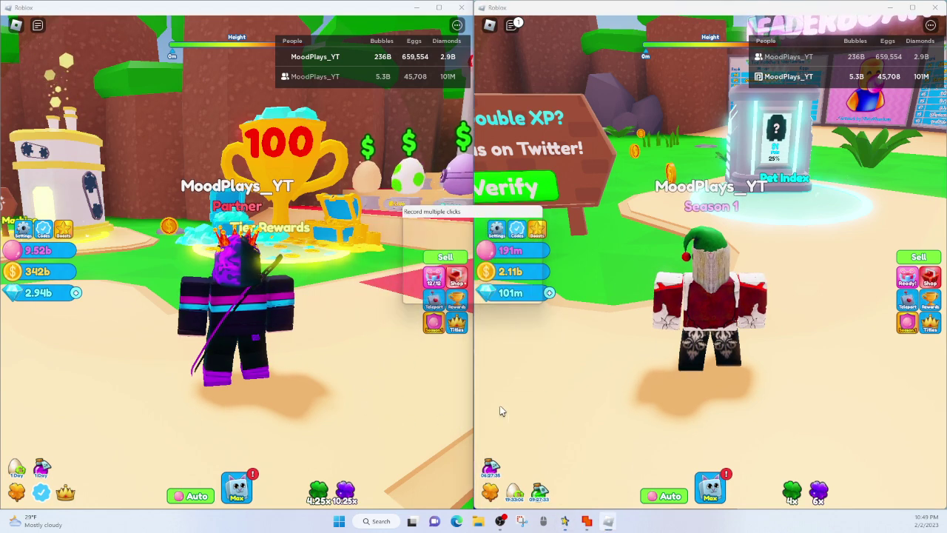
{"action": "left_click", "coordinate": [445, 288]}
{"action": "left_click", "coordinate": [518, 239]}
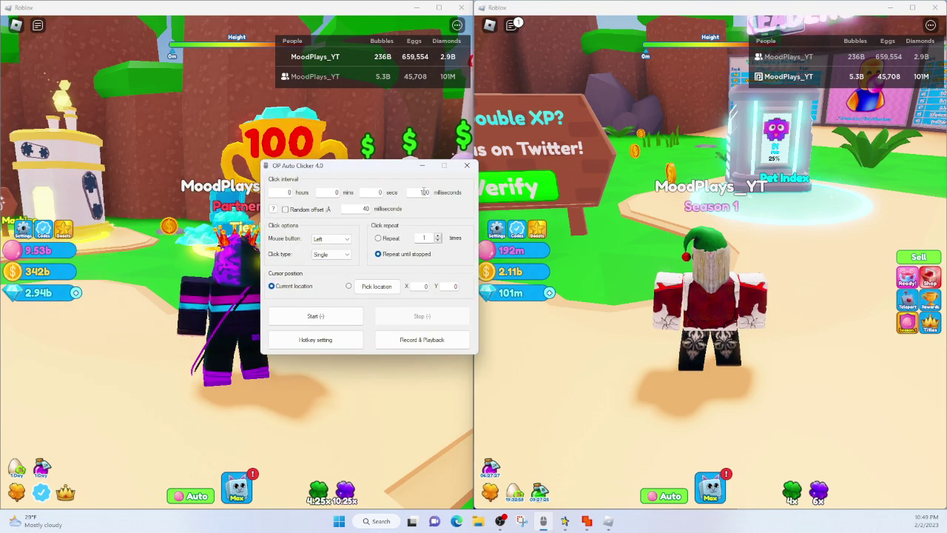
Refocus both Roblox game windows, then briefly restore and hide GS Auto Clicker.
{"action": "left_click", "coordinate": [445, 382]}
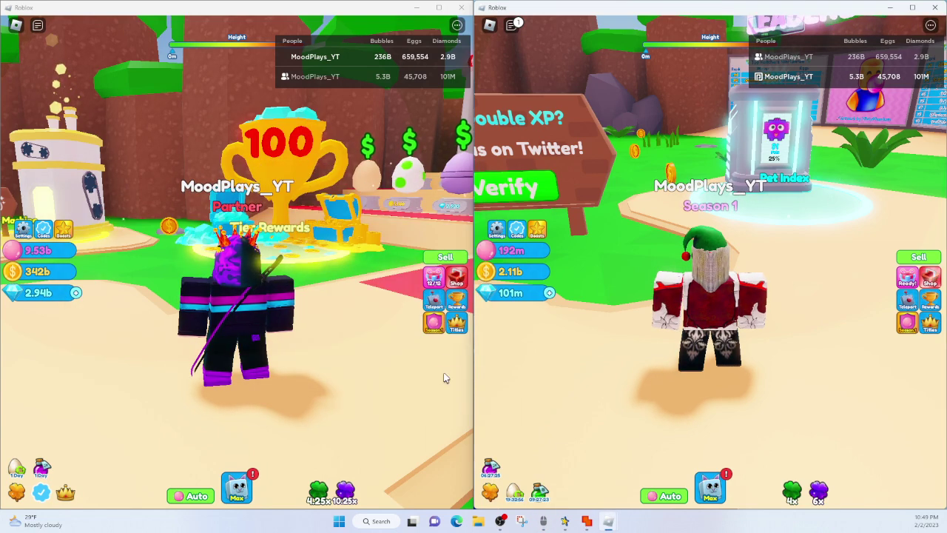
{"action": "left_click", "coordinate": [455, 386]}
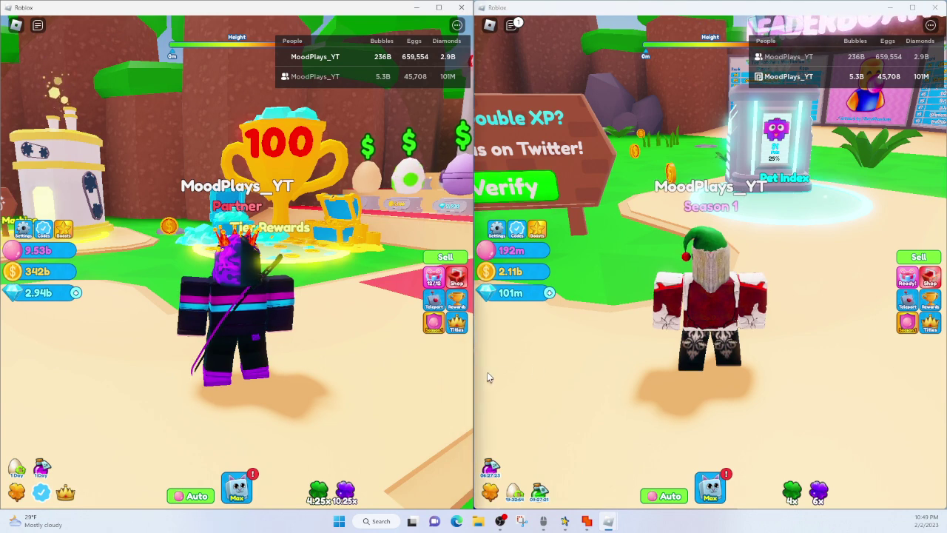
{"action": "left_click", "coordinate": [487, 375]}
{"action": "left_click", "coordinate": [566, 520]}
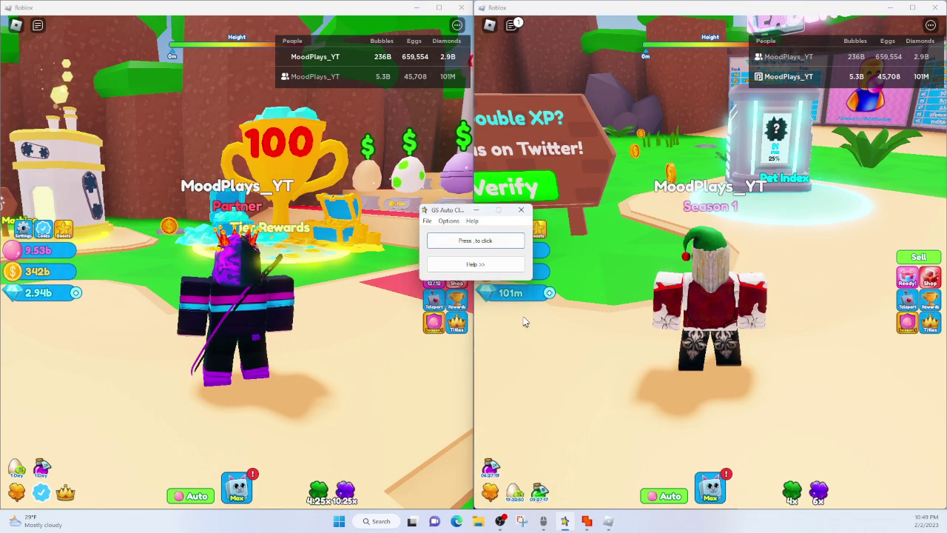
{"action": "left_click", "coordinate": [478, 210]}
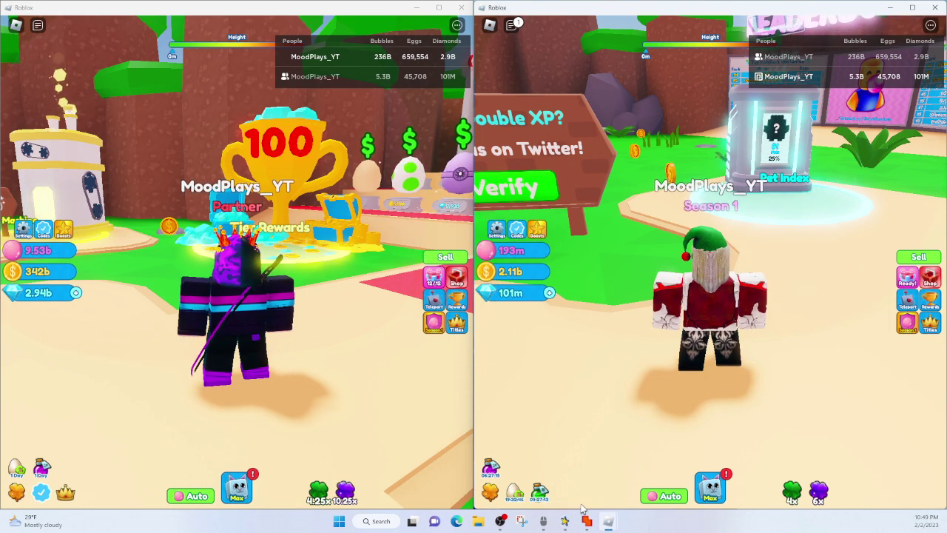
Review GS Auto Clicker's clicking options and hotkey settings without changes, then refocus both games.
{"action": "left_click", "coordinate": [565, 520]}
{"action": "left_click", "coordinate": [449, 225]}
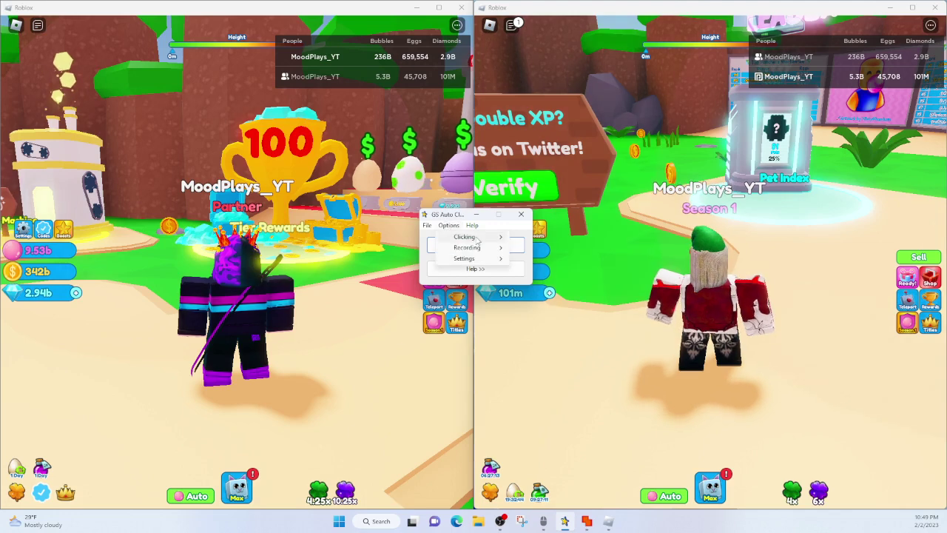
{"action": "left_click", "coordinate": [533, 238]}
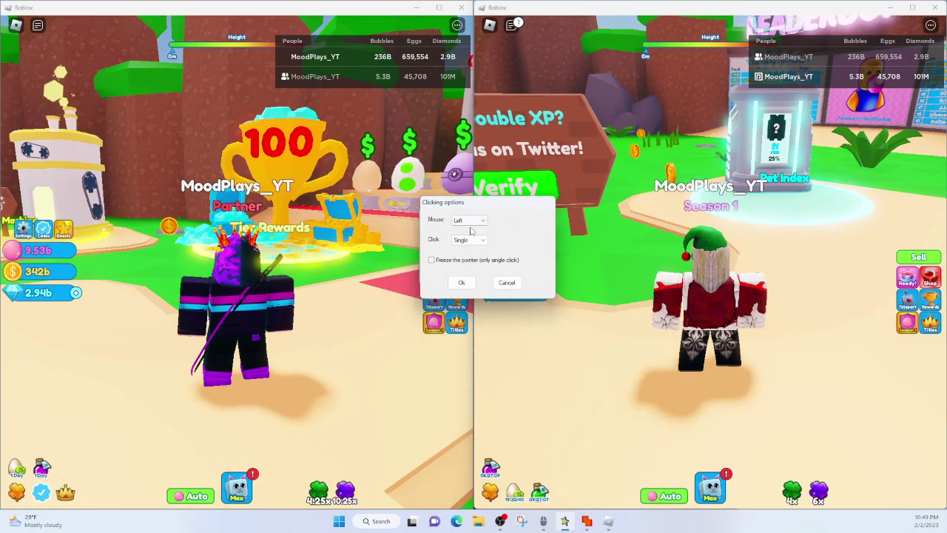
{"action": "left_click", "coordinate": [507, 283]}
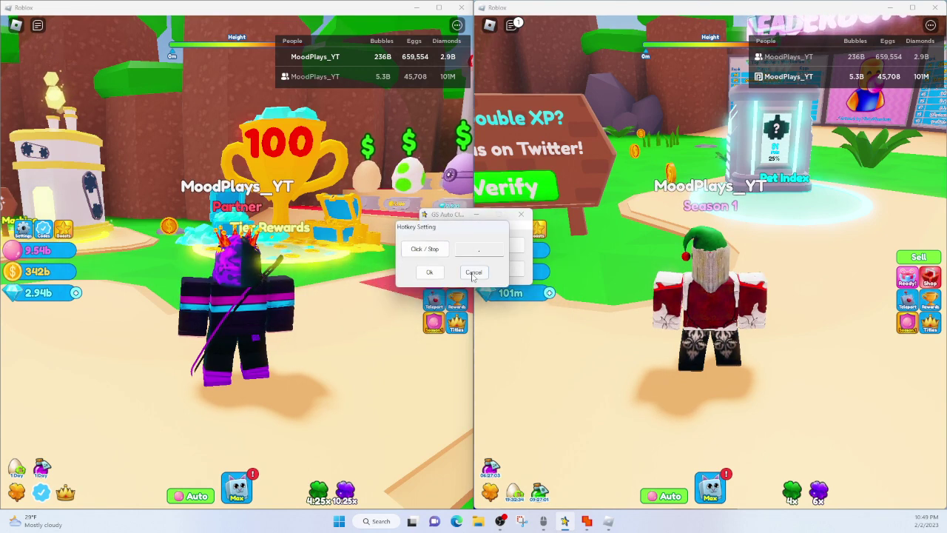
{"action": "left_click", "coordinate": [473, 272]}
{"action": "left_click", "coordinate": [542, 401]}
{"action": "left_click", "coordinate": [453, 411]}
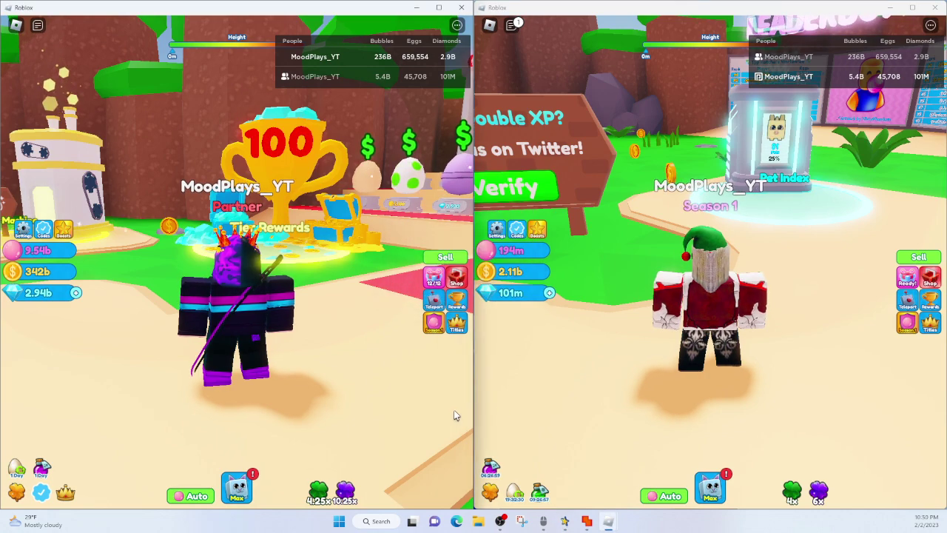
Walk the right character past the eggs onto the red carpet, then centre the Multiple Game Instance notice.
{"action": "left_click", "coordinate": [483, 398]}
{"action": "left_click", "coordinate": [481, 403]}
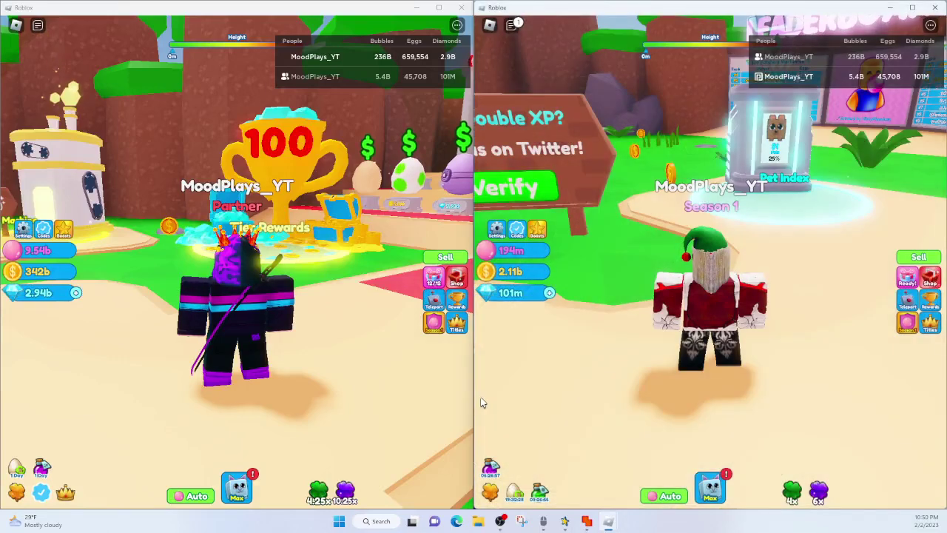
{"action": "left_click", "coordinate": [453, 411]}
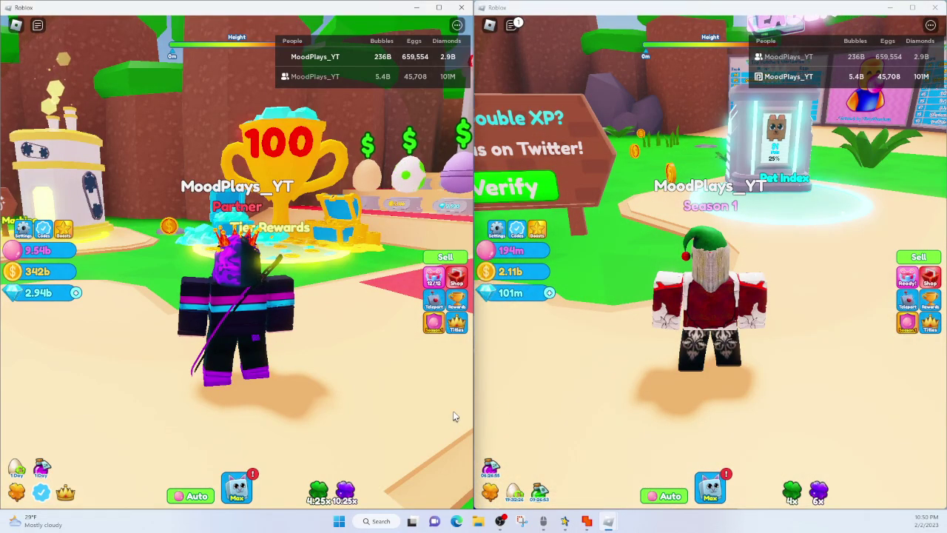
{"action": "left_click", "coordinate": [563, 367]}
{"action": "key", "text": "w"}
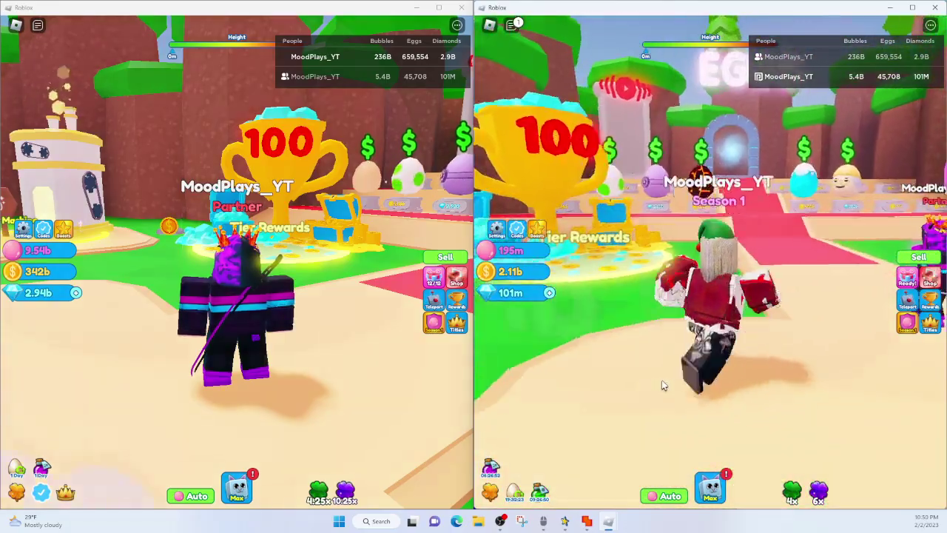
{"action": "key", "text": "Left"}
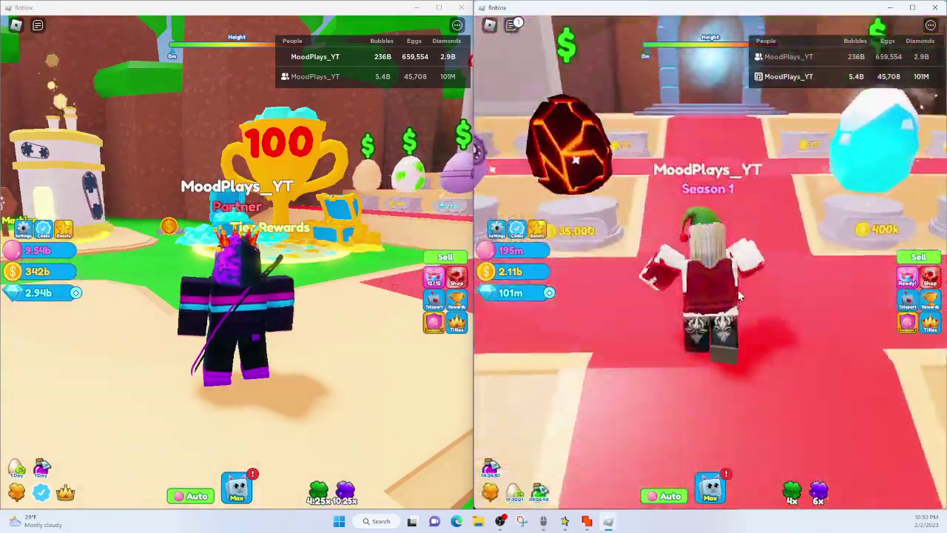
{"action": "key", "text": "Left"}
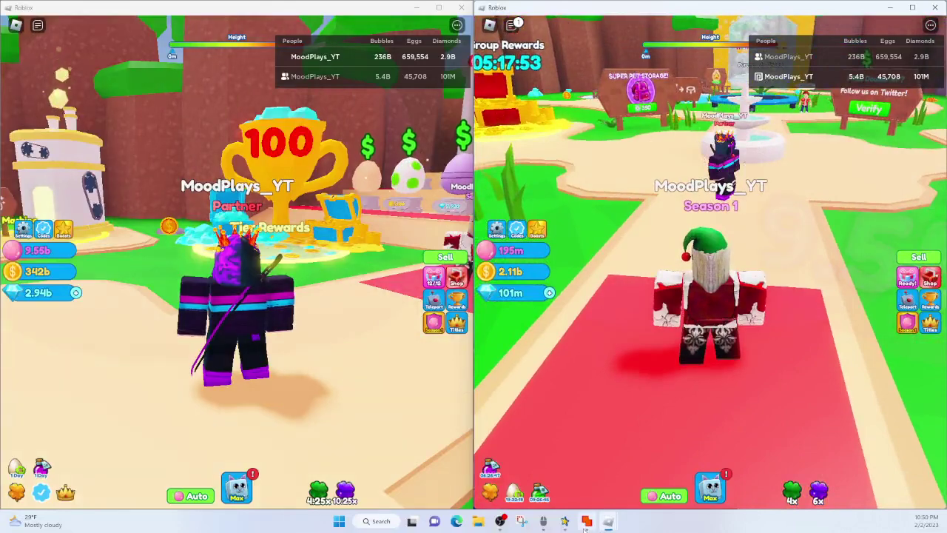
{"action": "left_click", "coordinate": [586, 521]}
{"action": "mouse_move", "coordinate": [95, 17]}
{"action": "left_mouse_down"}
{"action": "mouse_move", "coordinate": [539, 156]}
{"action": "mouse_move", "coordinate": [412, 183]}
{"action": "mouse_move", "coordinate": [521, 156]}
{"action": "mouse_move", "coordinate": [391, 169]}
{"action": "mouse_move", "coordinate": [480, 208]}
{"action": "left_mouse_up"}
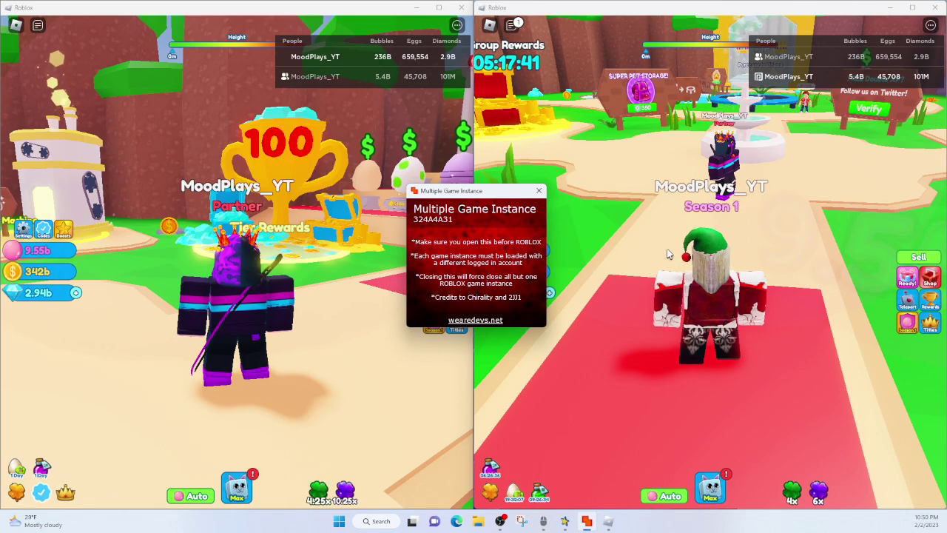
Run the left character past the fountain to the leaderboard and zoom the camera in.
{"action": "left_click", "coordinate": [292, 283]}
{"action": "key", "text": "w"}
{"action": "key", "text": "Left"}
{"action": "key", "text": "Left"}
{"action": "key", "text": "Left"}
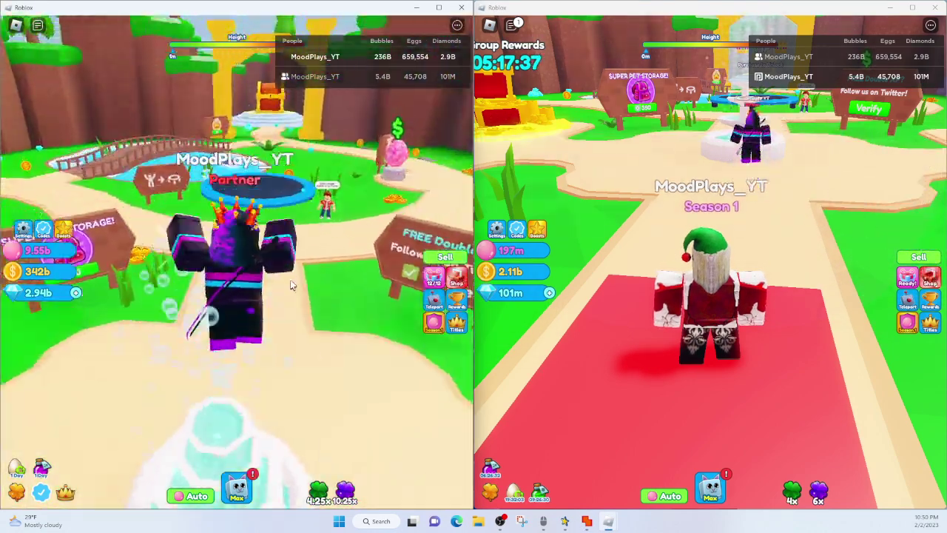
{"action": "key", "text": "Right"}
{"action": "key", "text": "Right"}
{"action": "key", "text": "Right"}
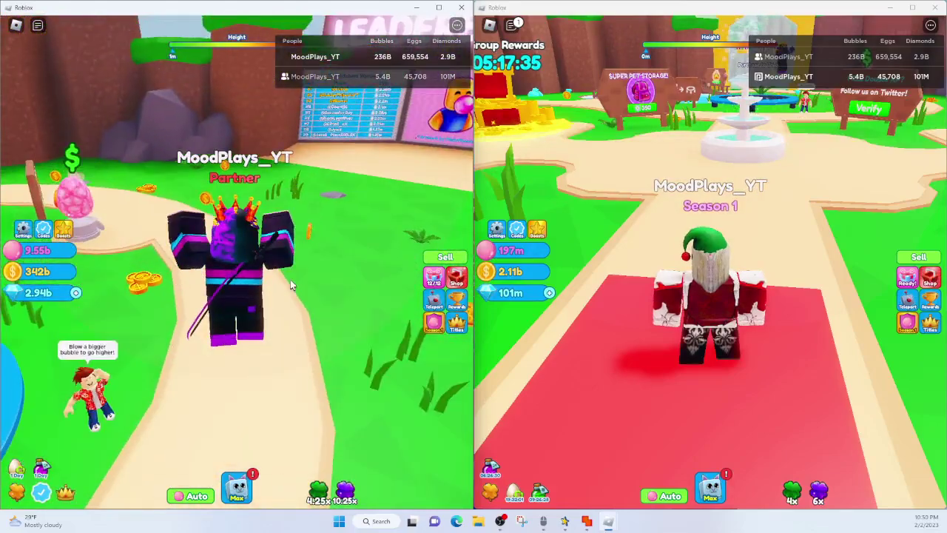
{"action": "key", "text": "s"}
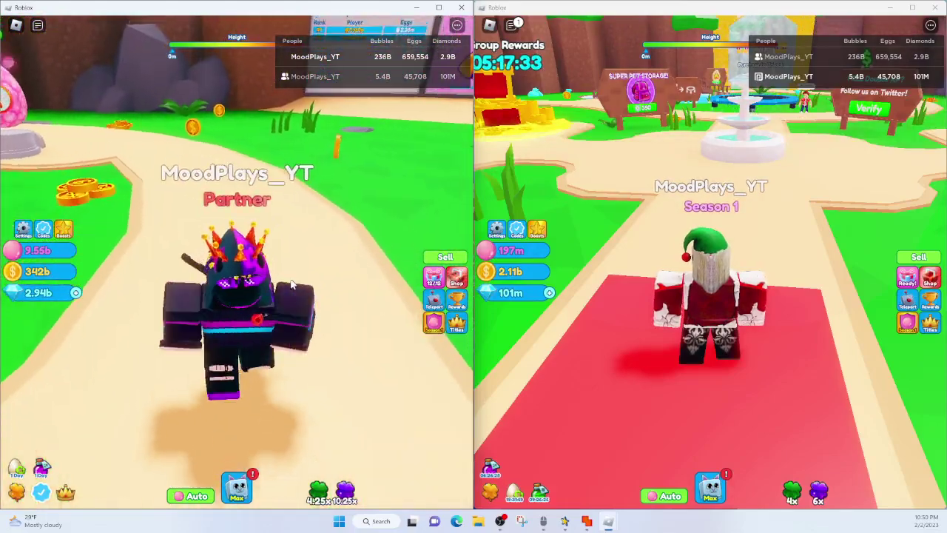
{"action": "scroll", "coordinate": [291, 279], "scroll_direction": "up", "scroll_amount": 5}
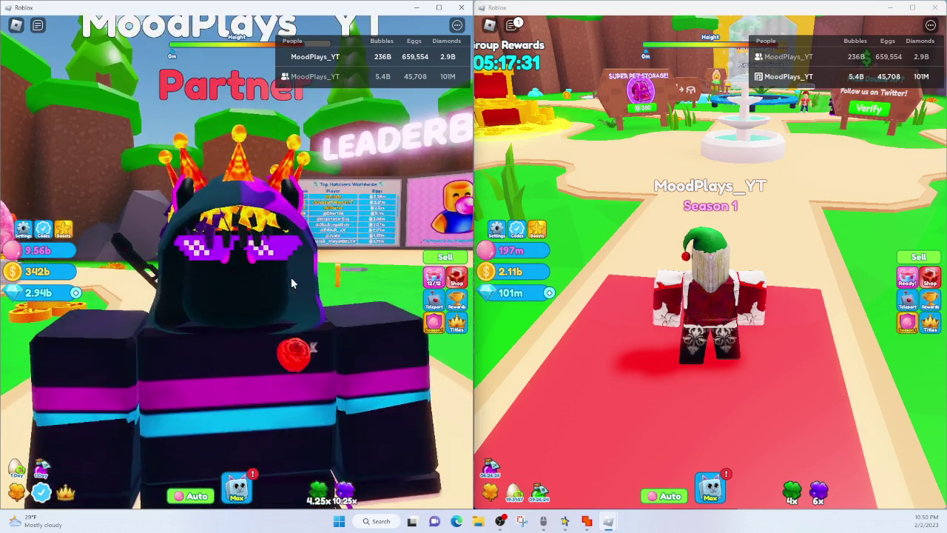